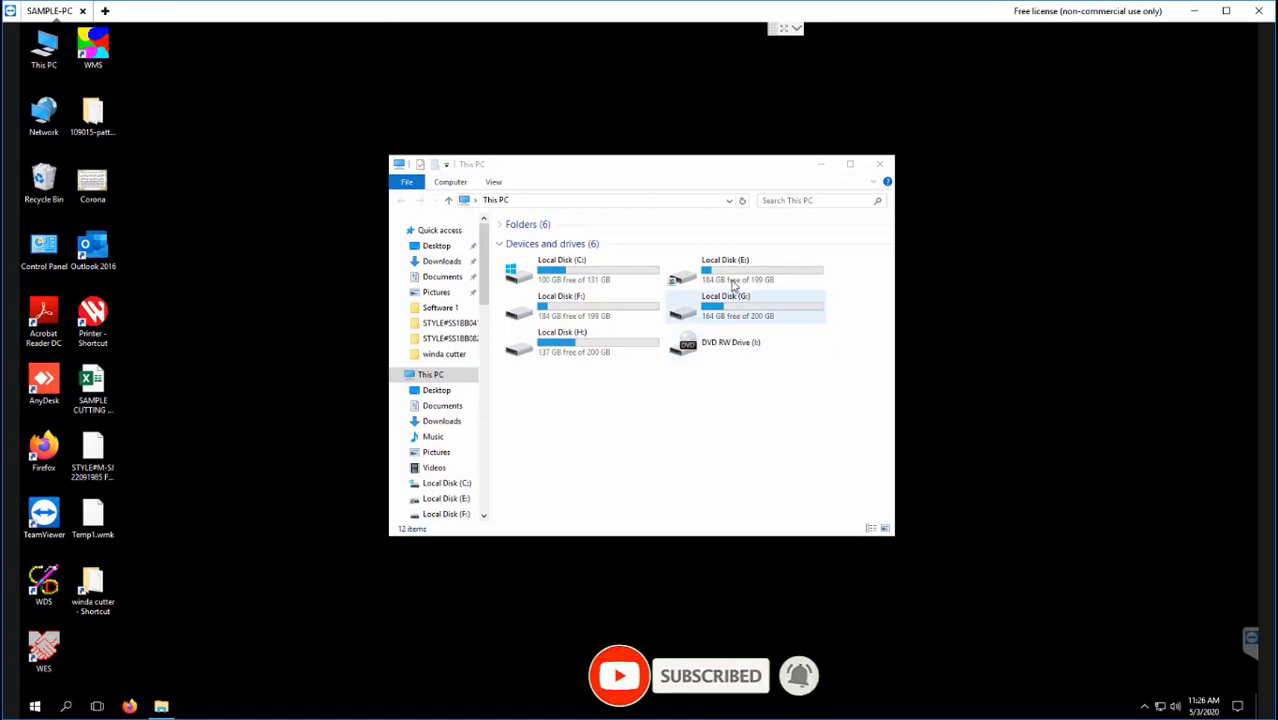
Look through the contents of drives G: and H:, and open the HD Hindi Songs folder on drive F:.
{"action": "double_click", "coordinate": [680, 309]}
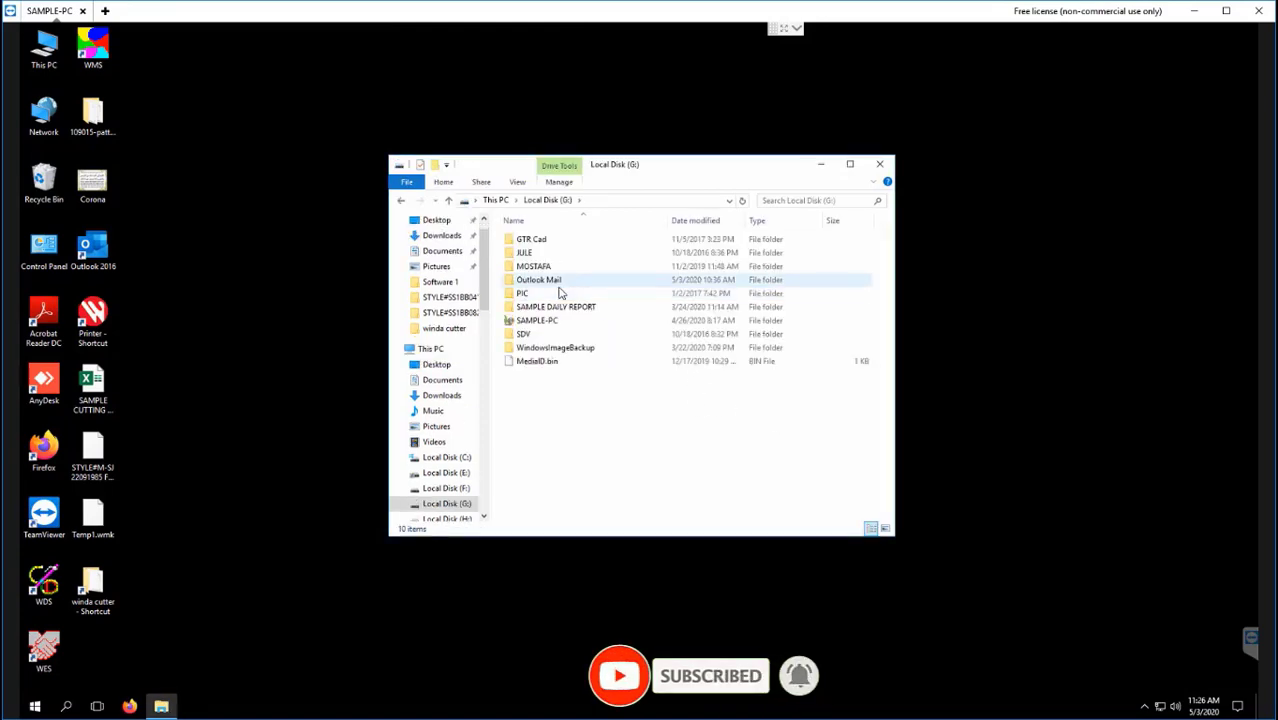
{"action": "key", "text": "alt+Left"}
{"action": "double_click", "coordinate": [556, 348]}
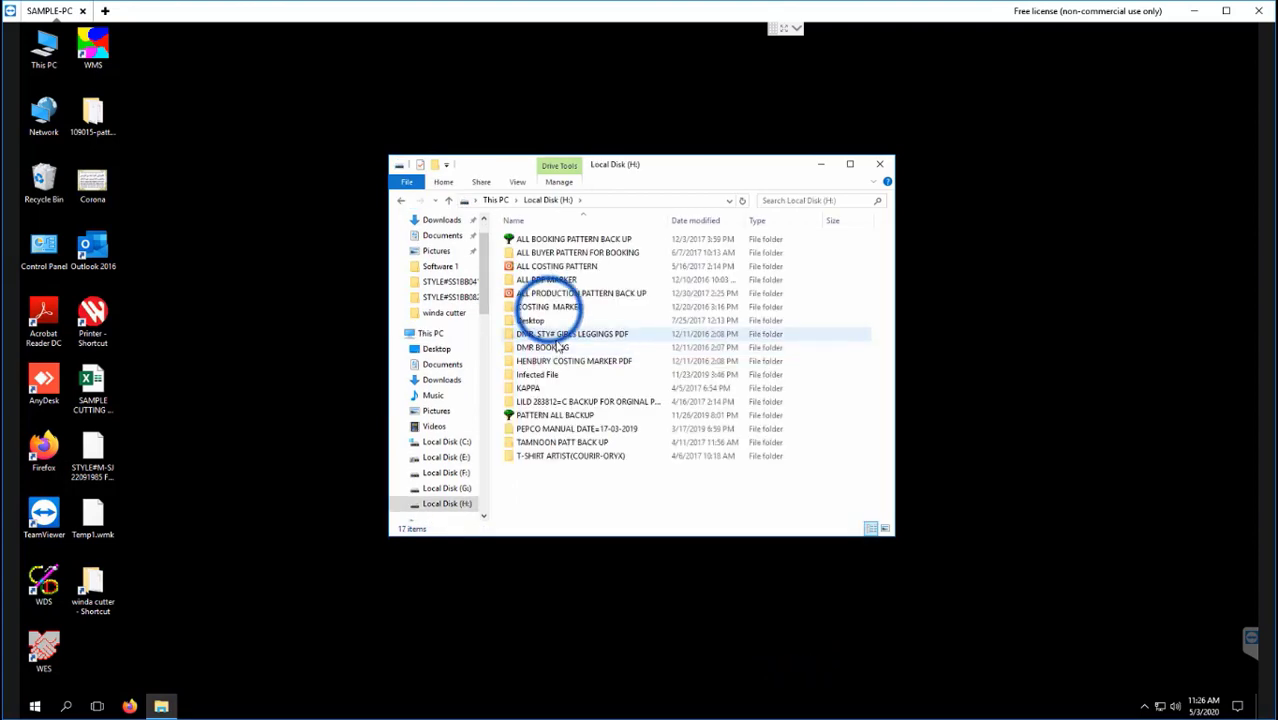
{"action": "key", "text": "alt+Left"}
{"action": "double_click", "coordinate": [550, 306]}
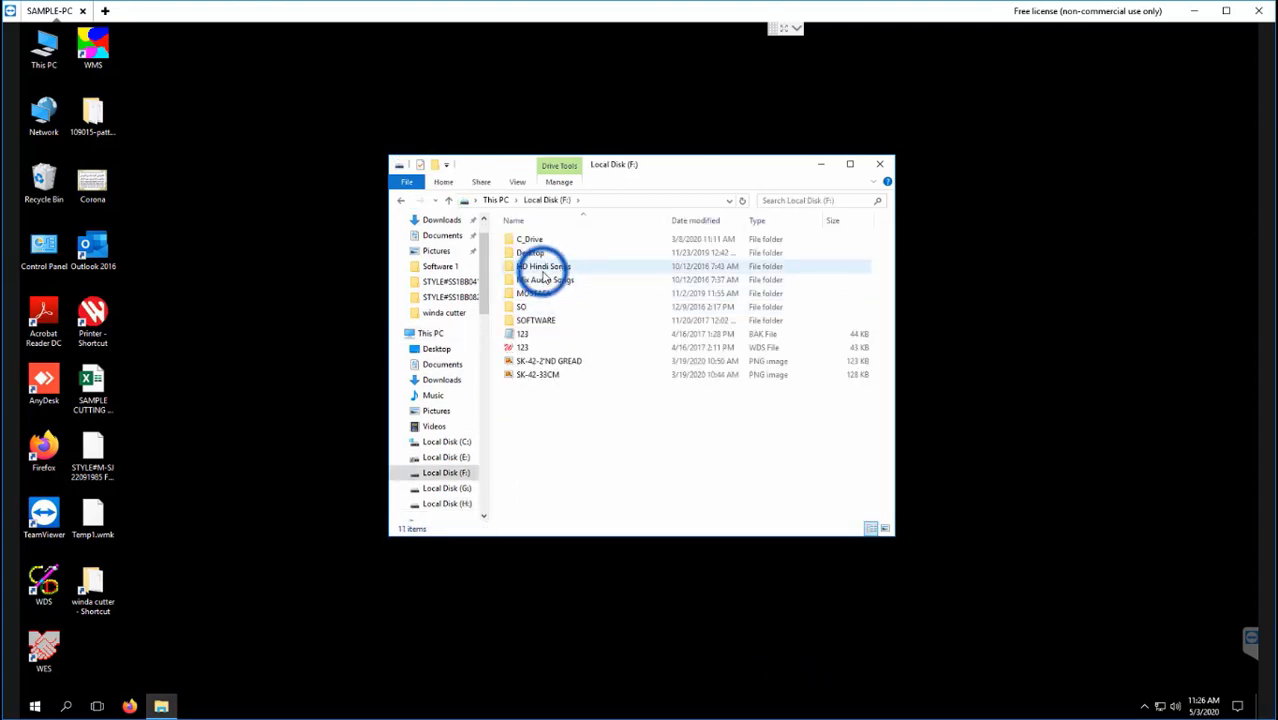
{"action": "double_click", "coordinate": [543, 266]}
Try to open the 02.Sir.Osthara MKV video and check Program Files for an application to play it.
{"action": "double_click", "coordinate": [559, 252]}
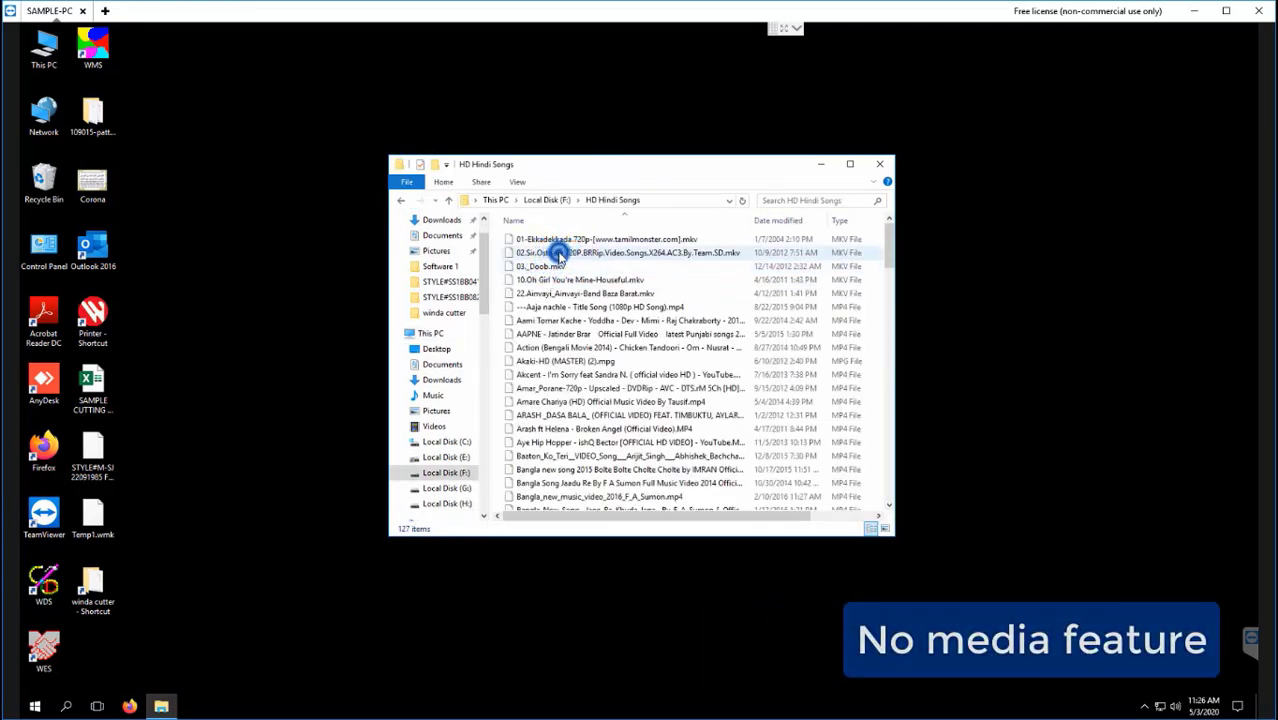
{"action": "left_click", "coordinate": [575, 268]}
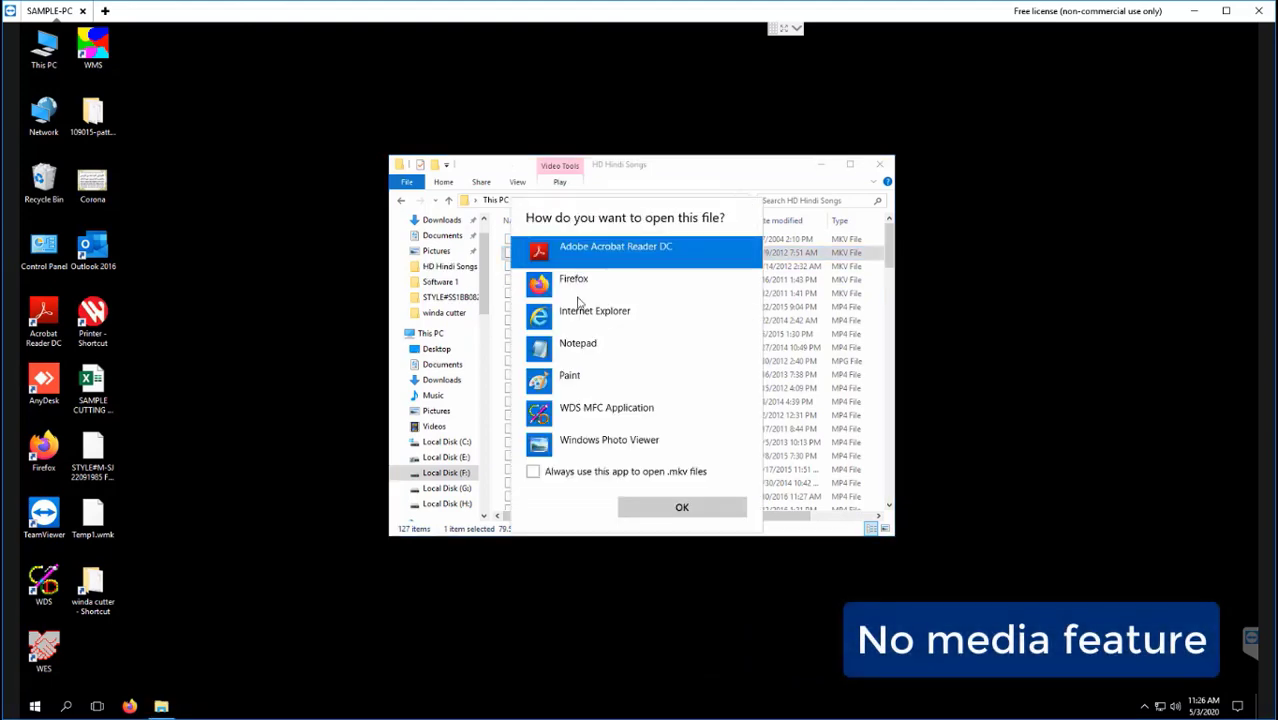
{"action": "scroll", "coordinate": [642, 394], "scroll_direction": "down", "scroll_amount": 2}
{"action": "left_click", "coordinate": [605, 437]}
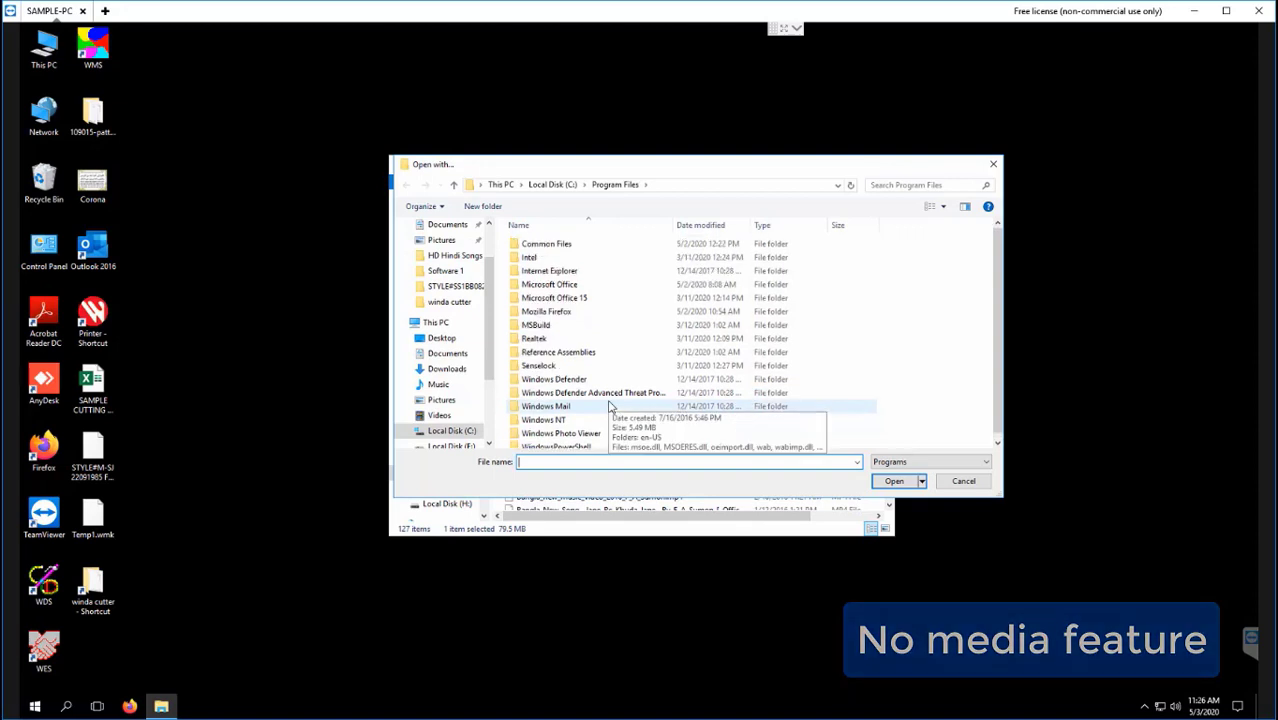
{"action": "left_click", "coordinate": [963, 481]}
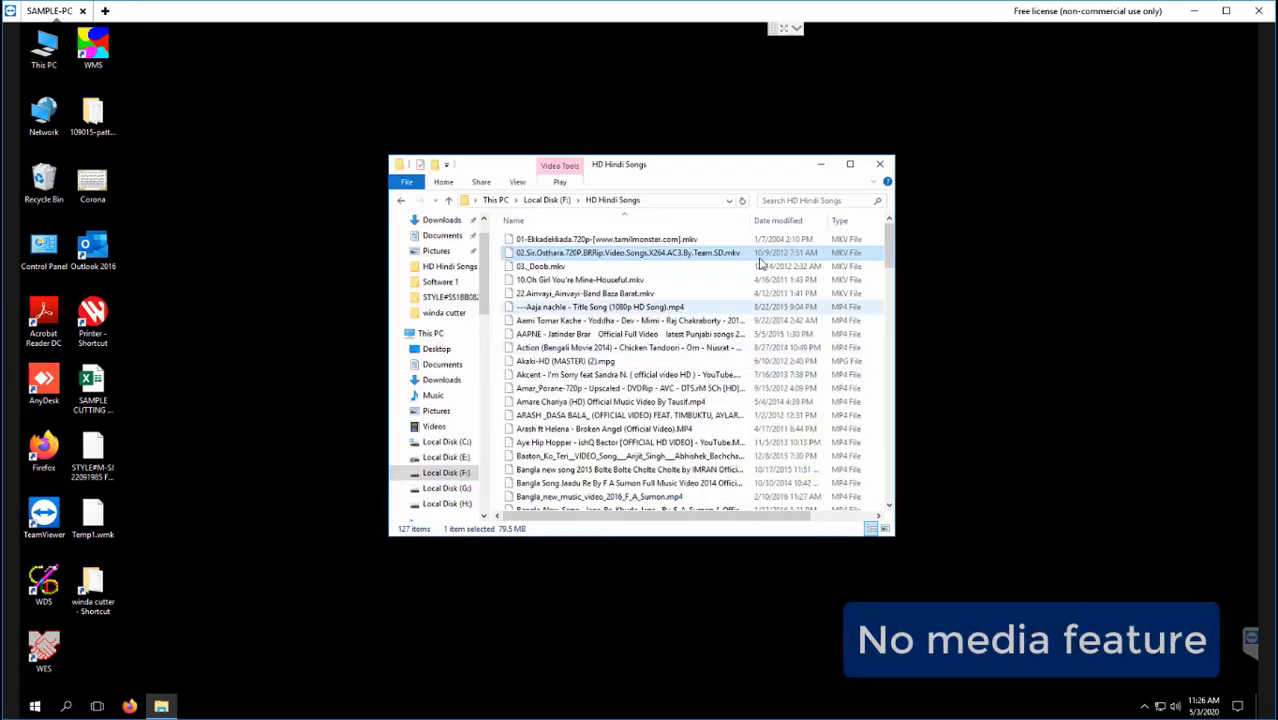
Open the Software 1 folder on drive E: and select the KB3133719-x64.msu(1) update package.
{"action": "left_click", "coordinate": [490, 201]}
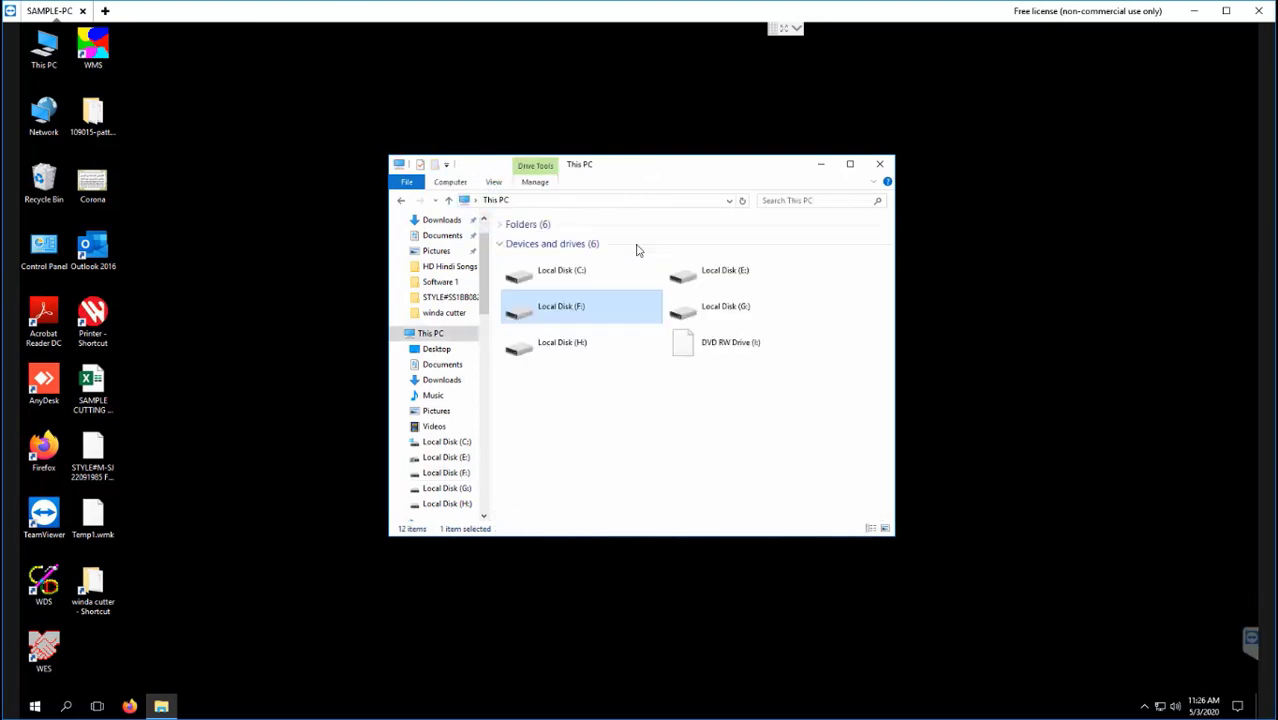
{"action": "double_click", "coordinate": [713, 271]}
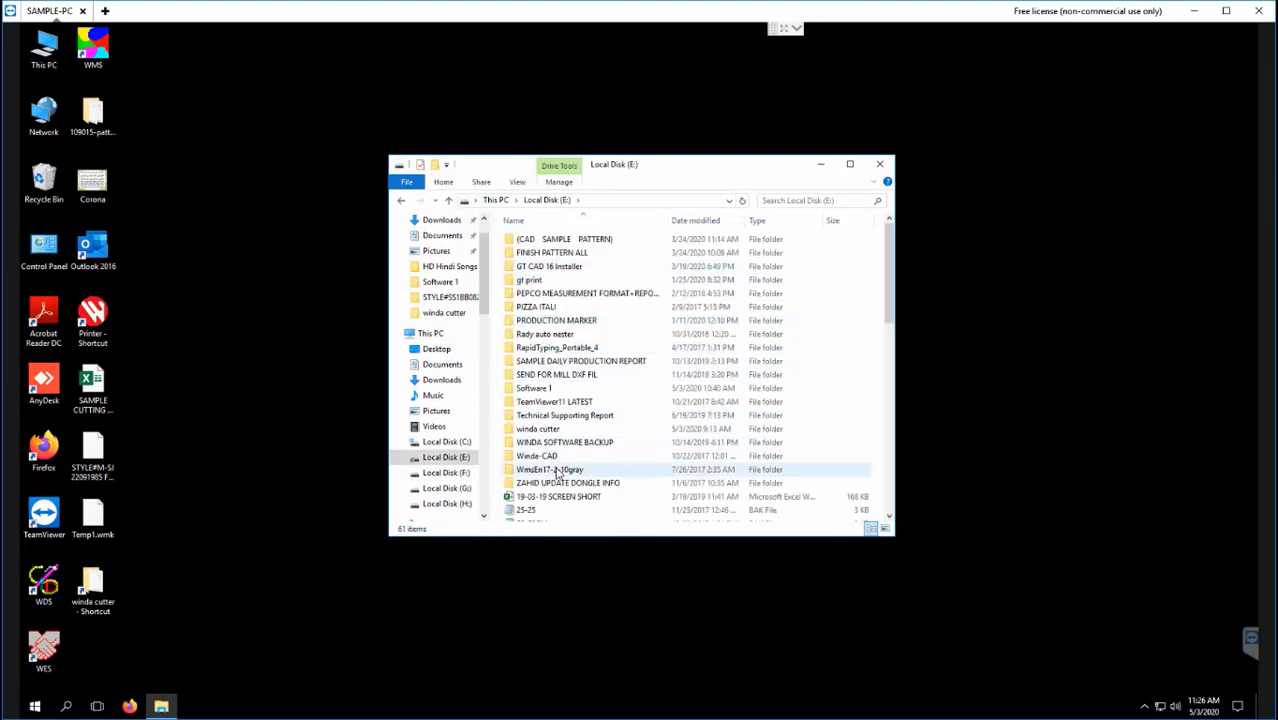
{"action": "left_click", "coordinate": [557, 388]}
{"action": "double_click", "coordinate": [557, 388]}
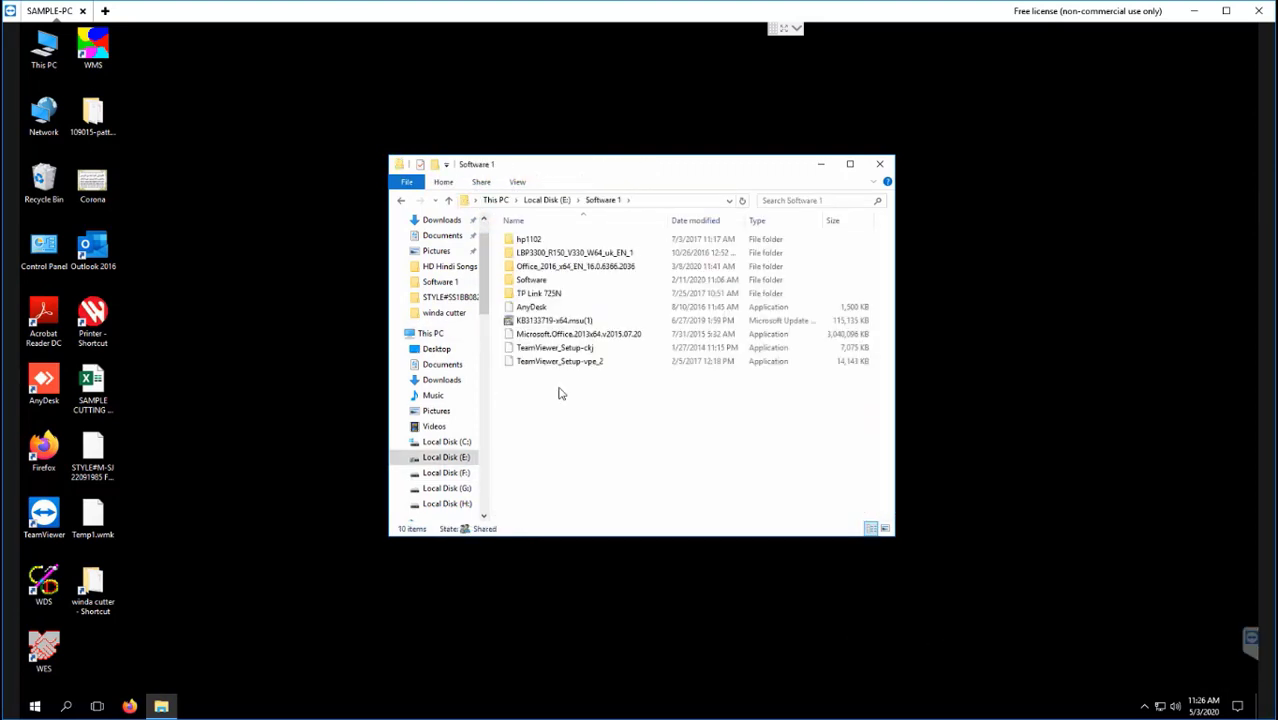
{"action": "left_click", "coordinate": [563, 321]}
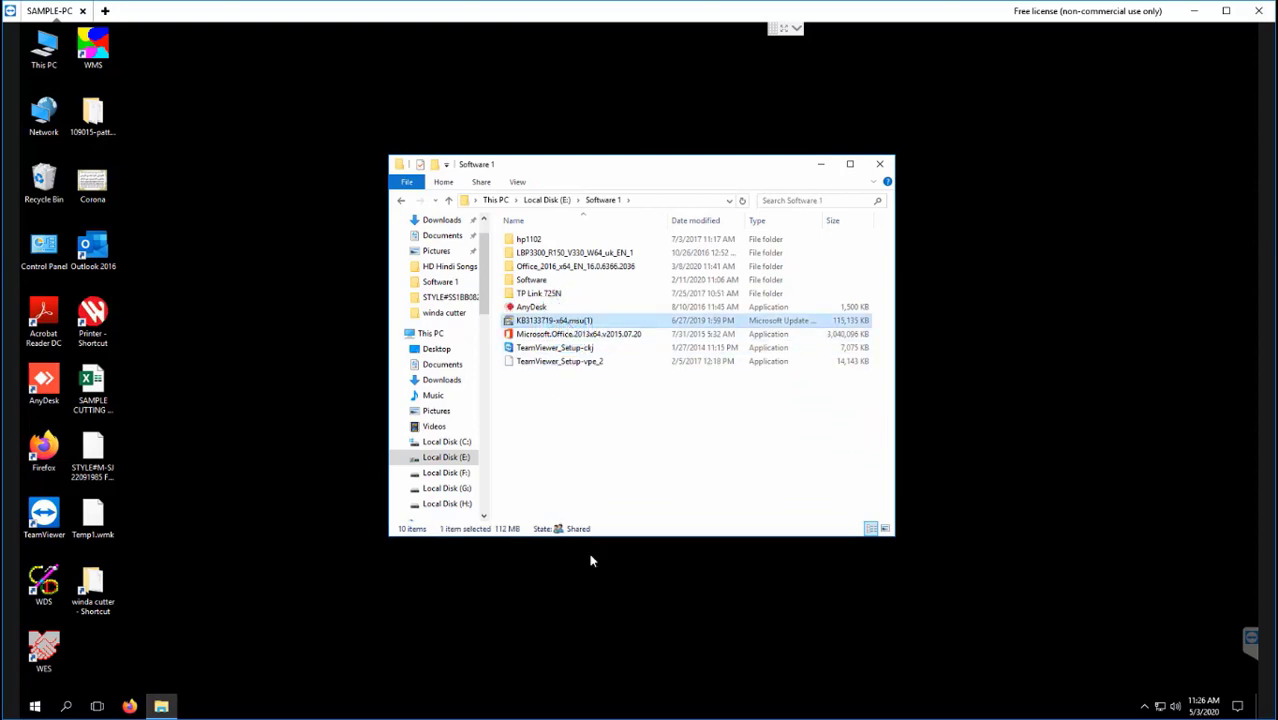
Try to run the KB3133719-x64.msu(1) update package from the Software 1 folder.
{"action": "right_click", "coordinate": [453, 709]}
{"action": "left_click", "coordinate": [553, 322]}
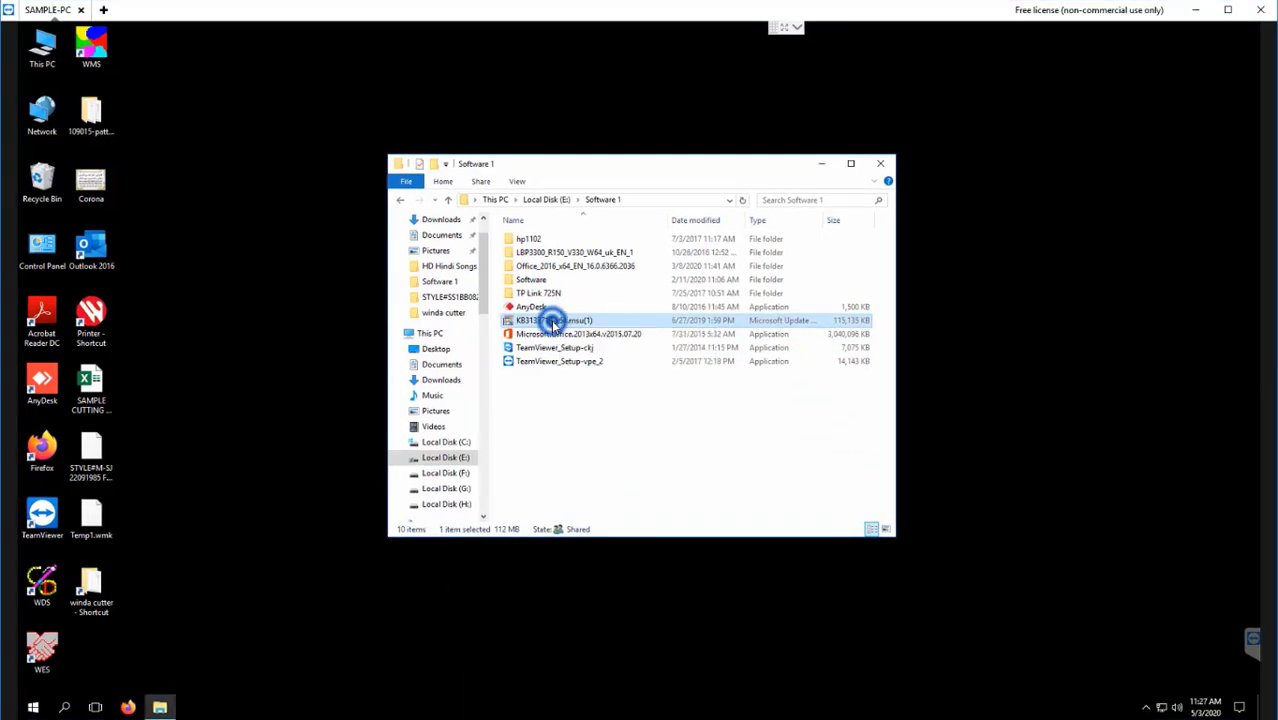
{"action": "double_click", "coordinate": [553, 324]}
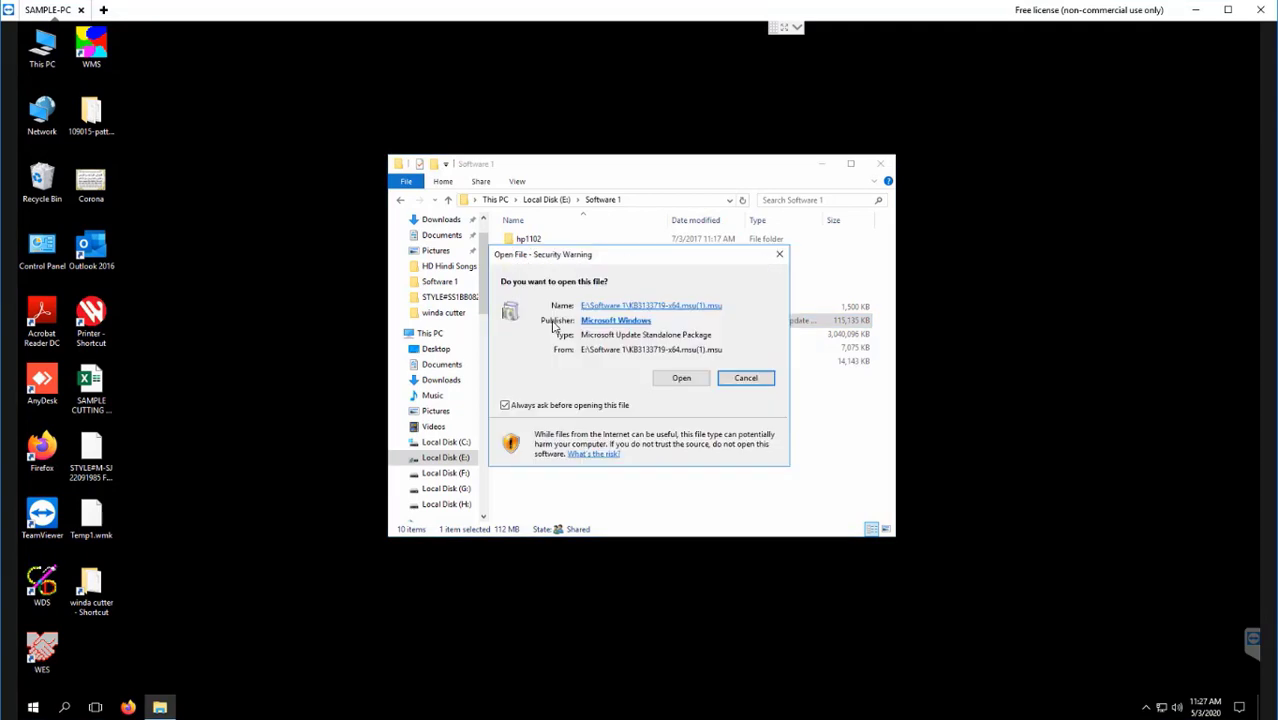
{"action": "left_click", "coordinate": [697, 383]}
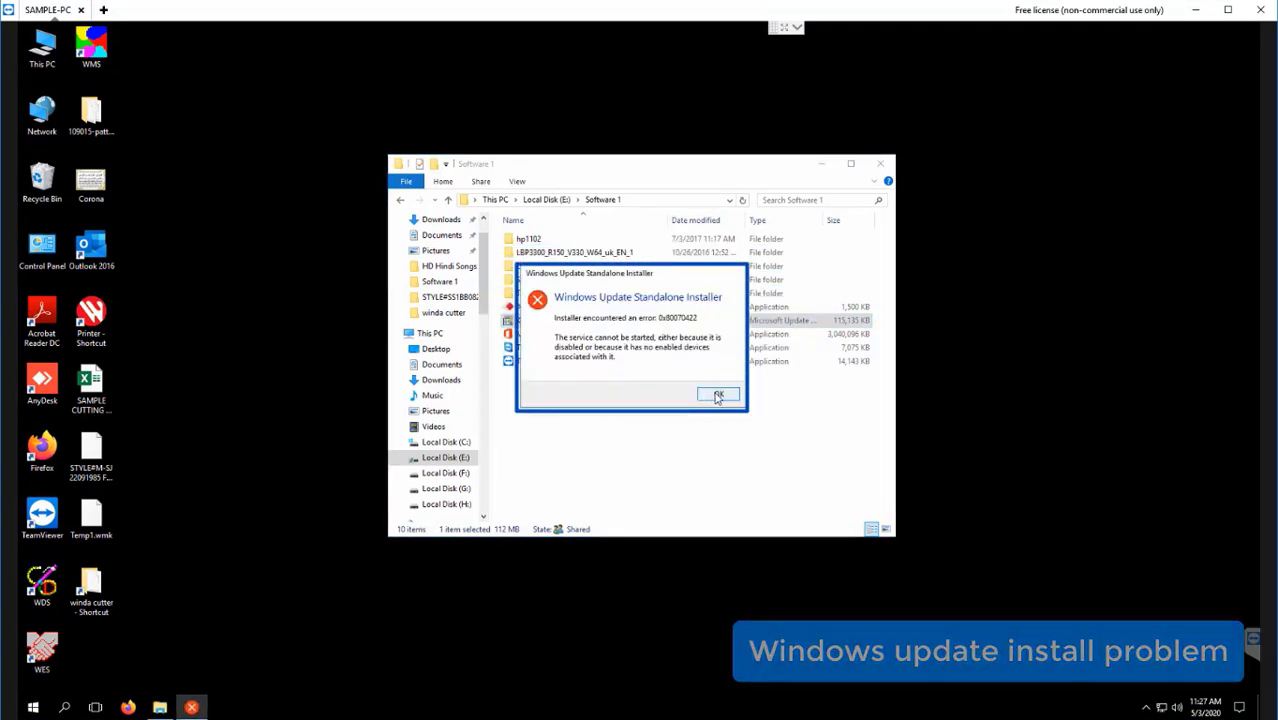
{"action": "left_click", "coordinate": [716, 396]}
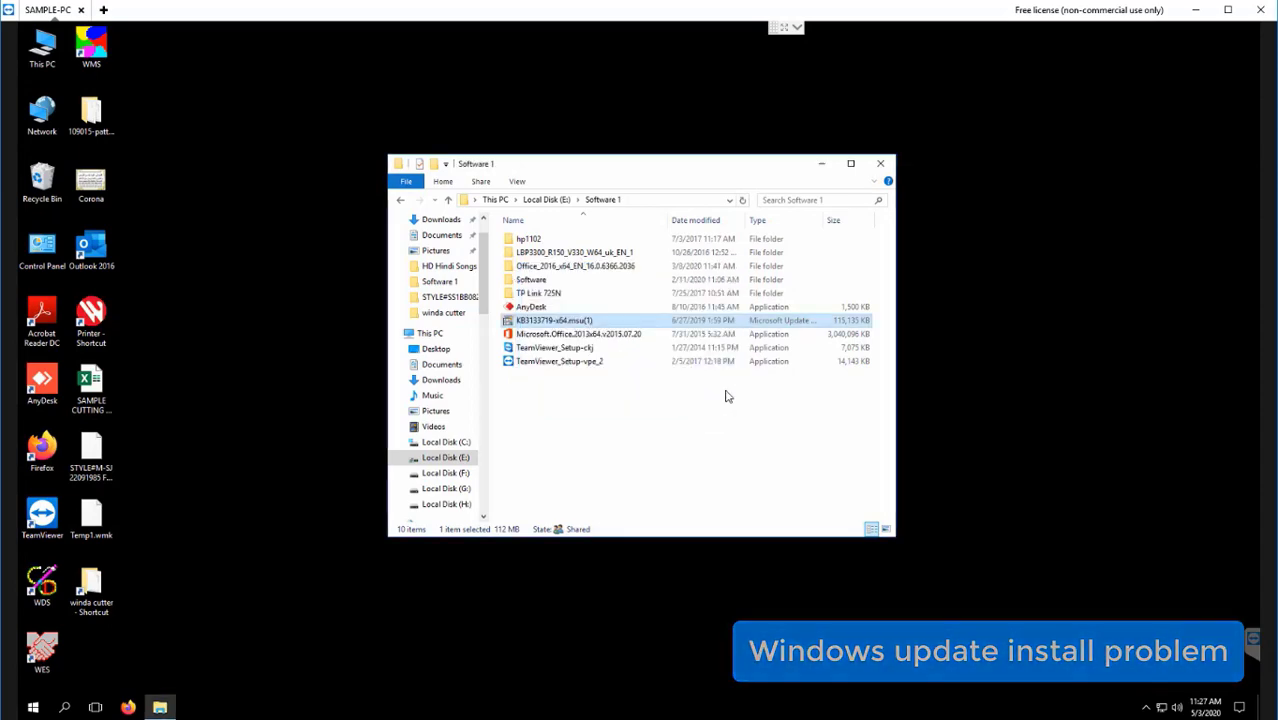
Open the Services console from the services list in Task Manager.
{"action": "right_click", "coordinate": [356, 706]}
{"action": "left_click", "coordinate": [400, 645]}
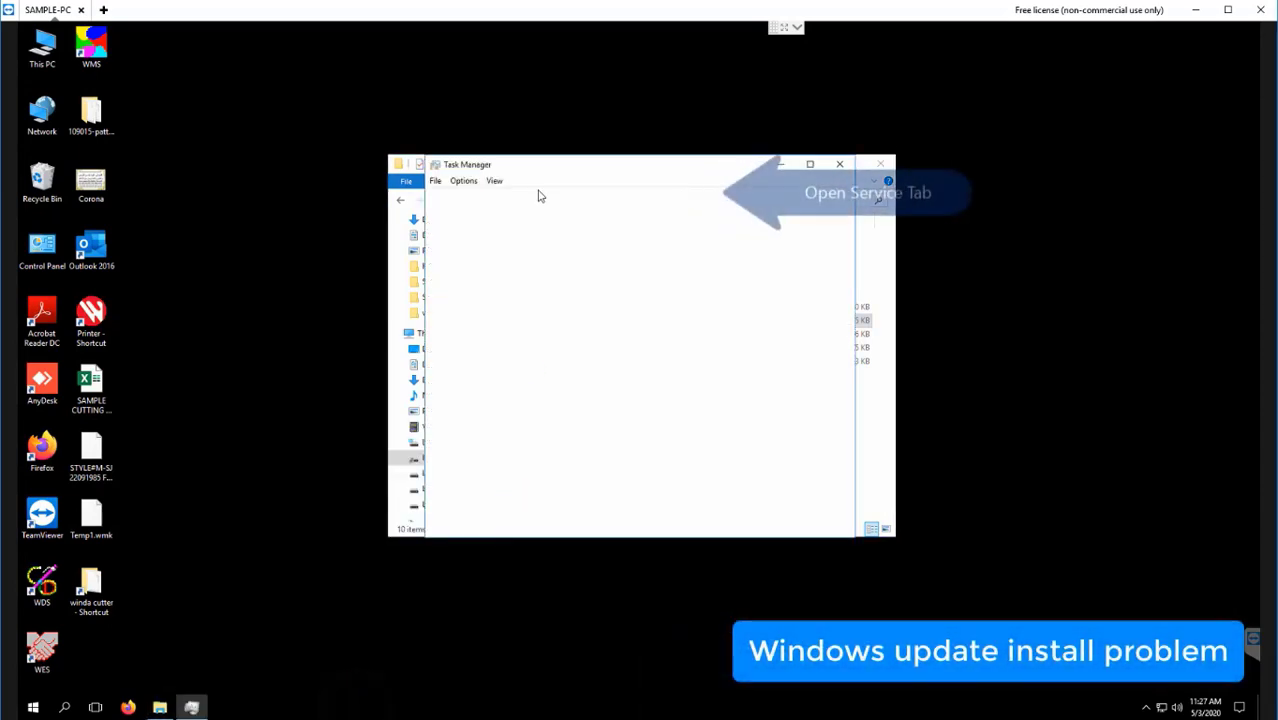
{"action": "left_click", "coordinate": [672, 196]}
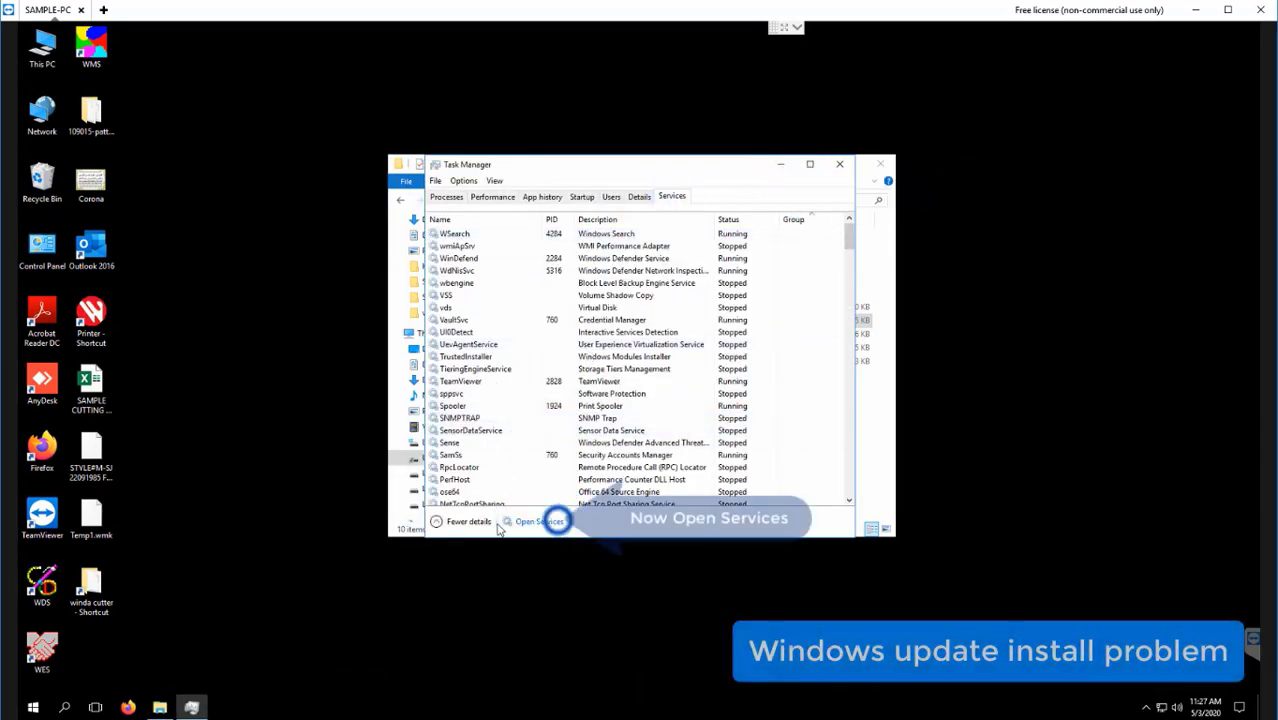
{"action": "left_click", "coordinate": [540, 522]}
Set the Windows Event Collector service's startup type to Automatic and start the service.
{"action": "left_click", "coordinate": [410, 540]}
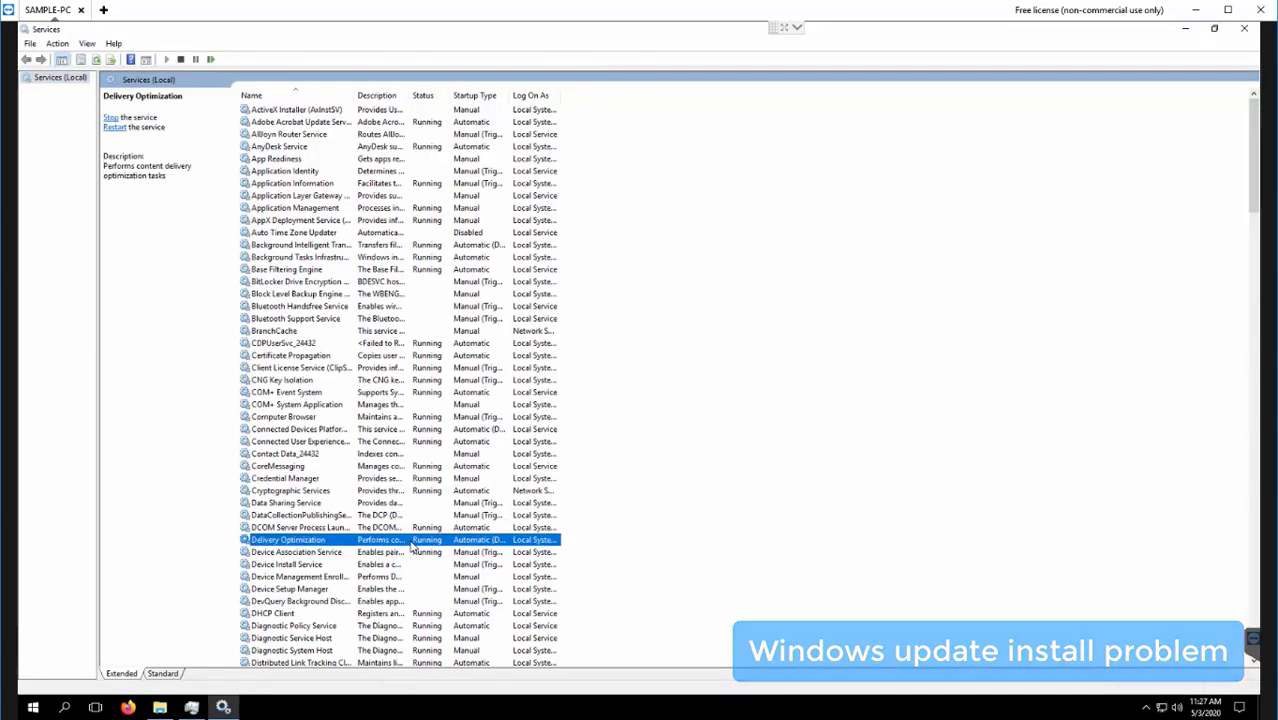
{"action": "key", "text": "w"}
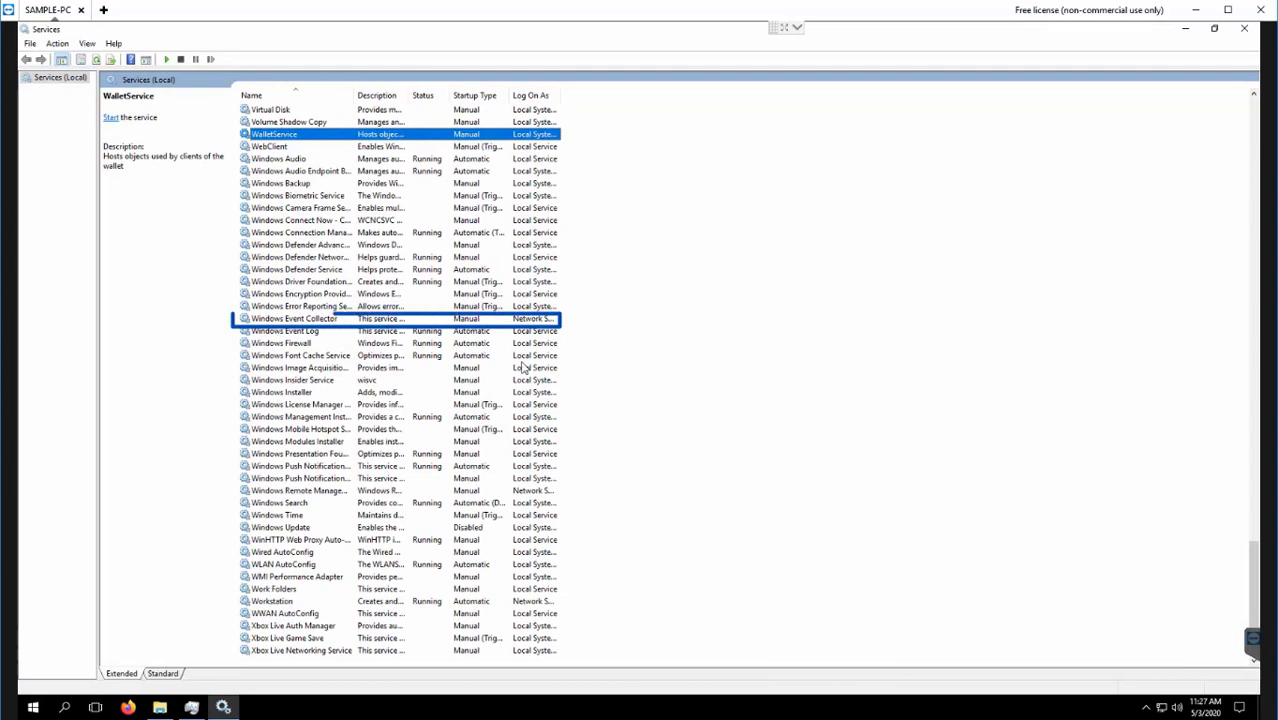
{"action": "left_click", "coordinate": [332, 235]}
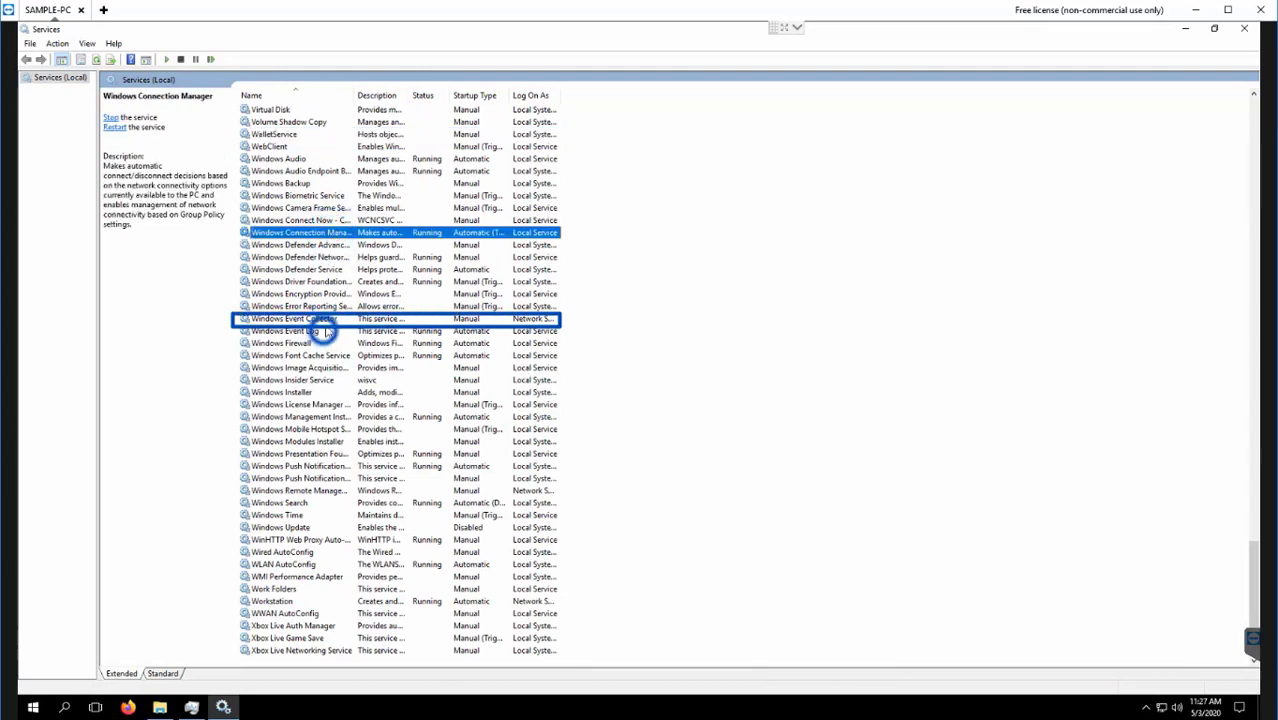
{"action": "left_click", "coordinate": [324, 333]}
{"action": "left_click", "coordinate": [348, 319]}
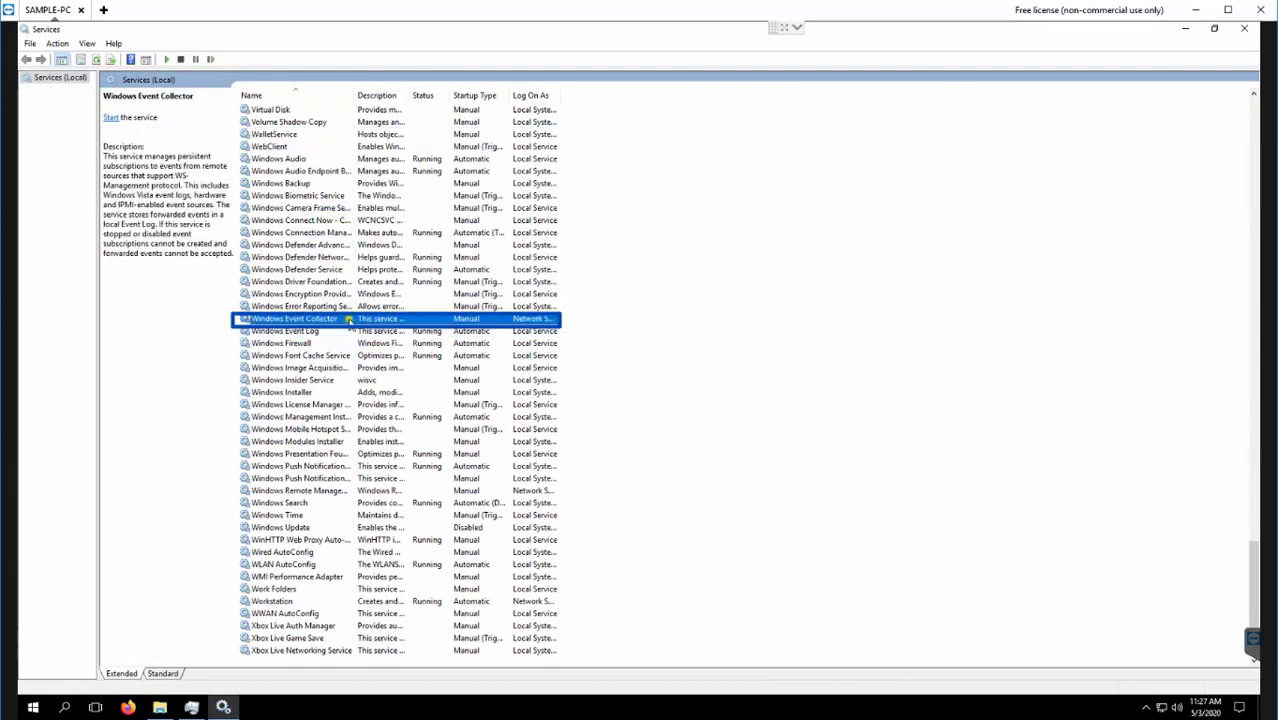
{"action": "right_click", "coordinate": [348, 319]}
{"action": "left_click", "coordinate": [386, 438]}
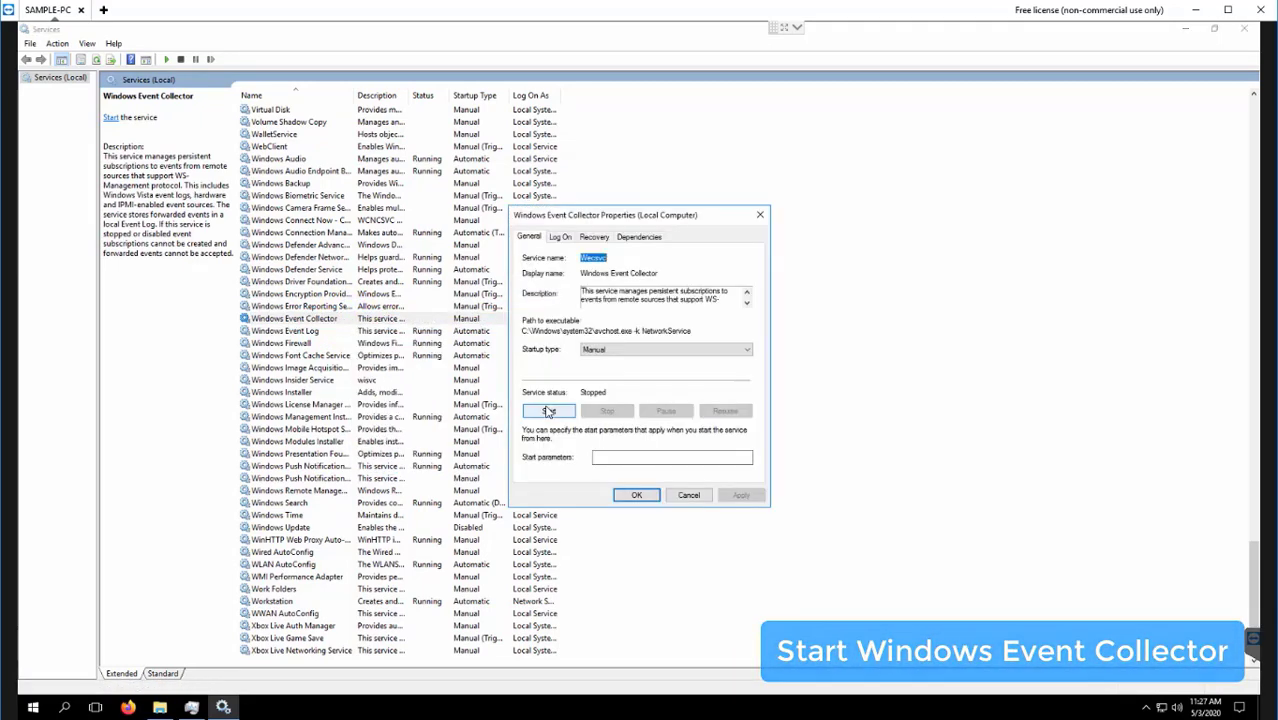
{"action": "left_click", "coordinate": [657, 350]}
{"action": "left_click", "coordinate": [626, 372]}
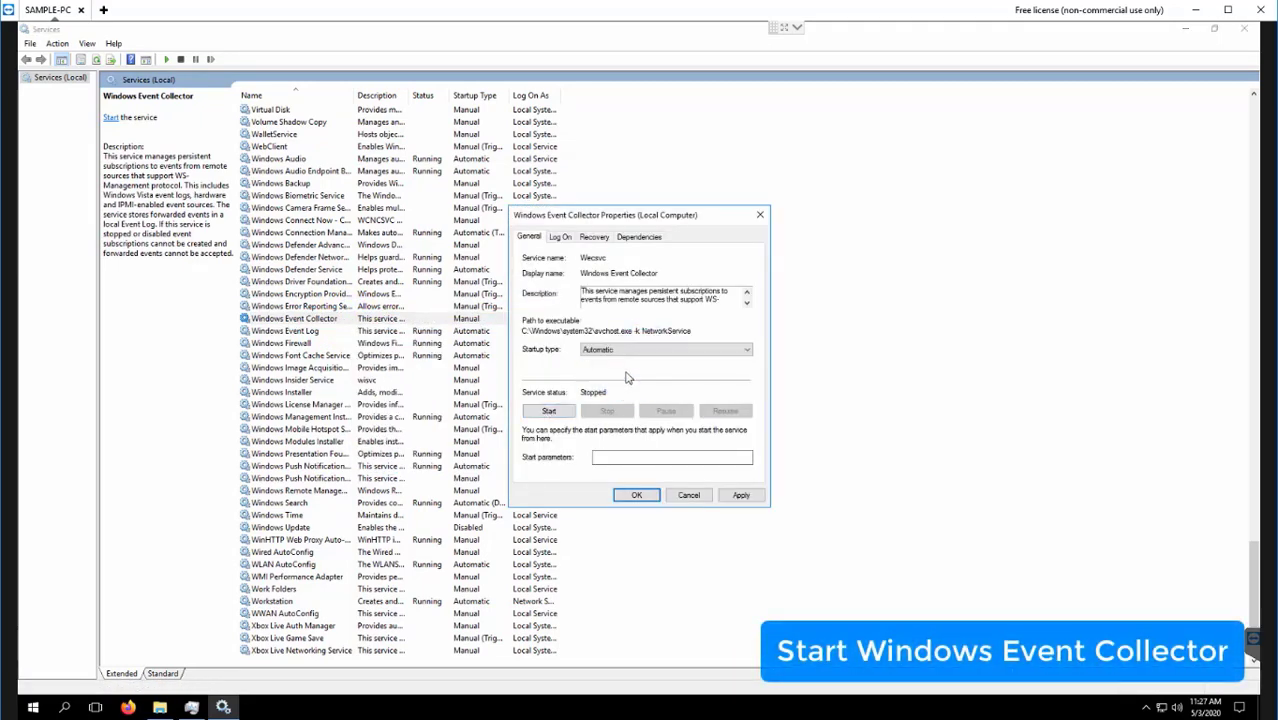
{"action": "left_click", "coordinate": [548, 412]}
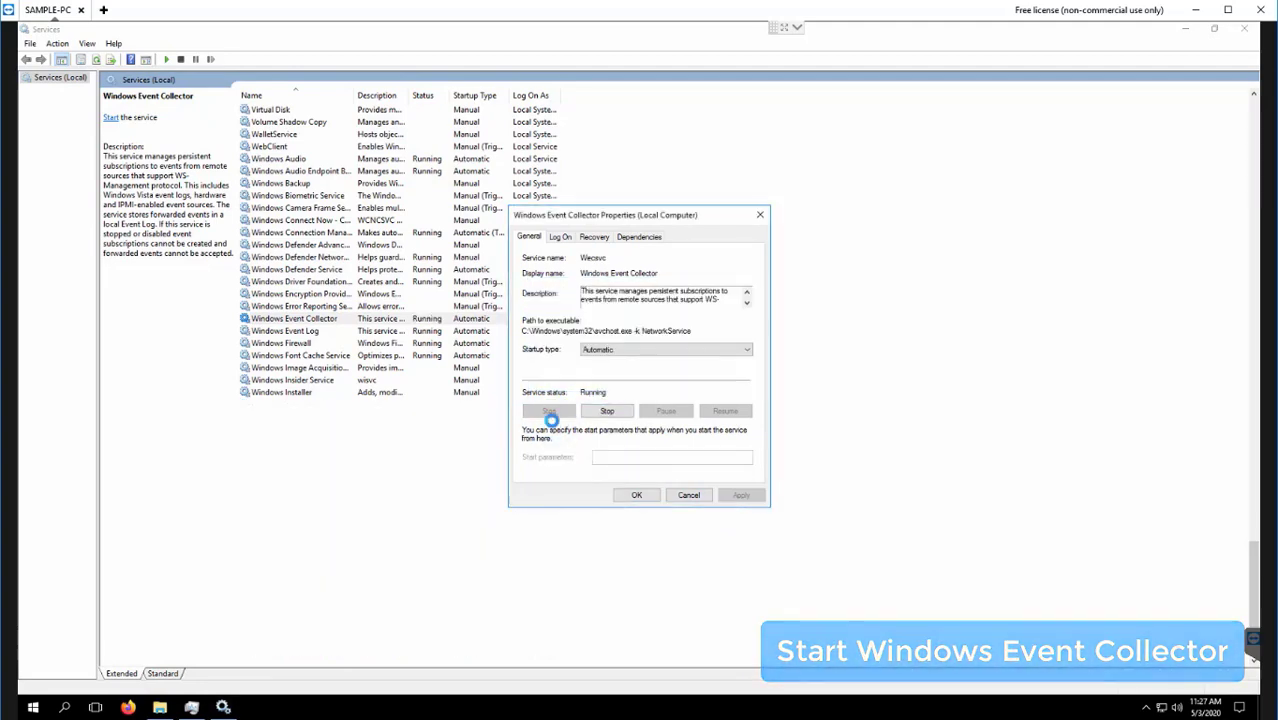
{"action": "left_click", "coordinate": [636, 495]}
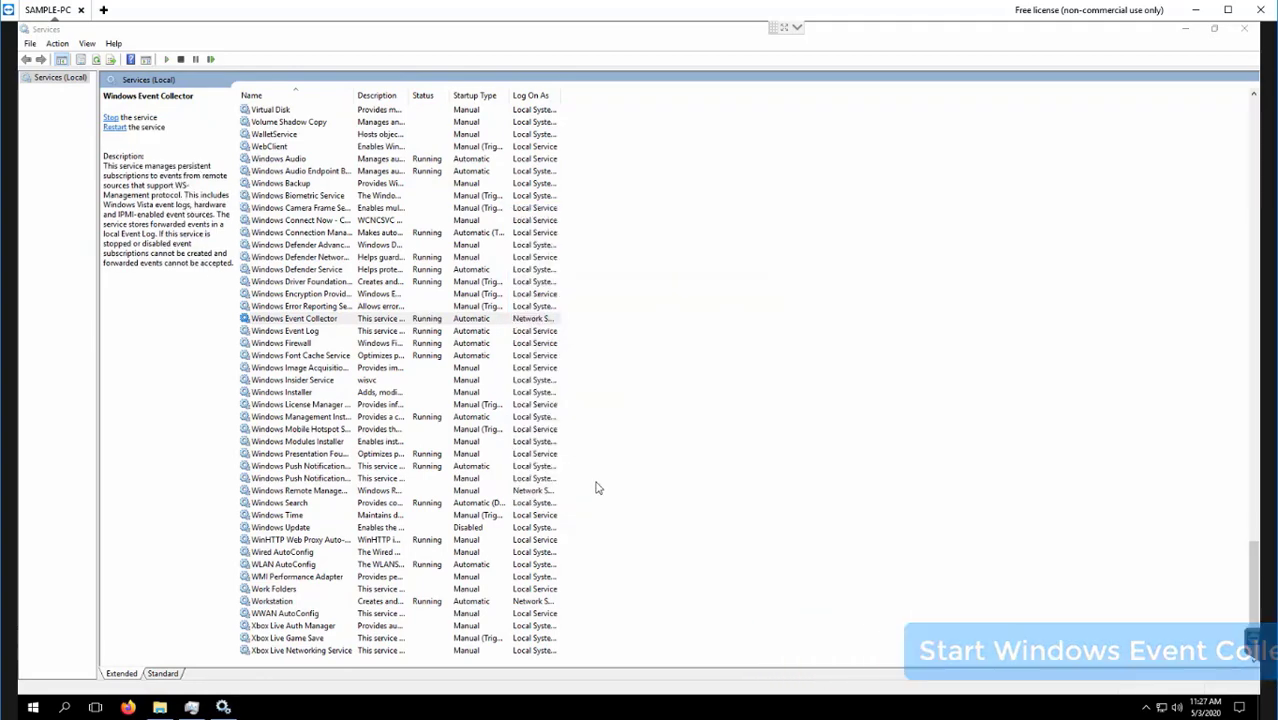
Set the Windows Update service's startup type to Automatic and start it, closing the Services console and Task Manager when done.
{"action": "left_click", "coordinate": [337, 527]}
{"action": "right_click", "coordinate": [337, 527]}
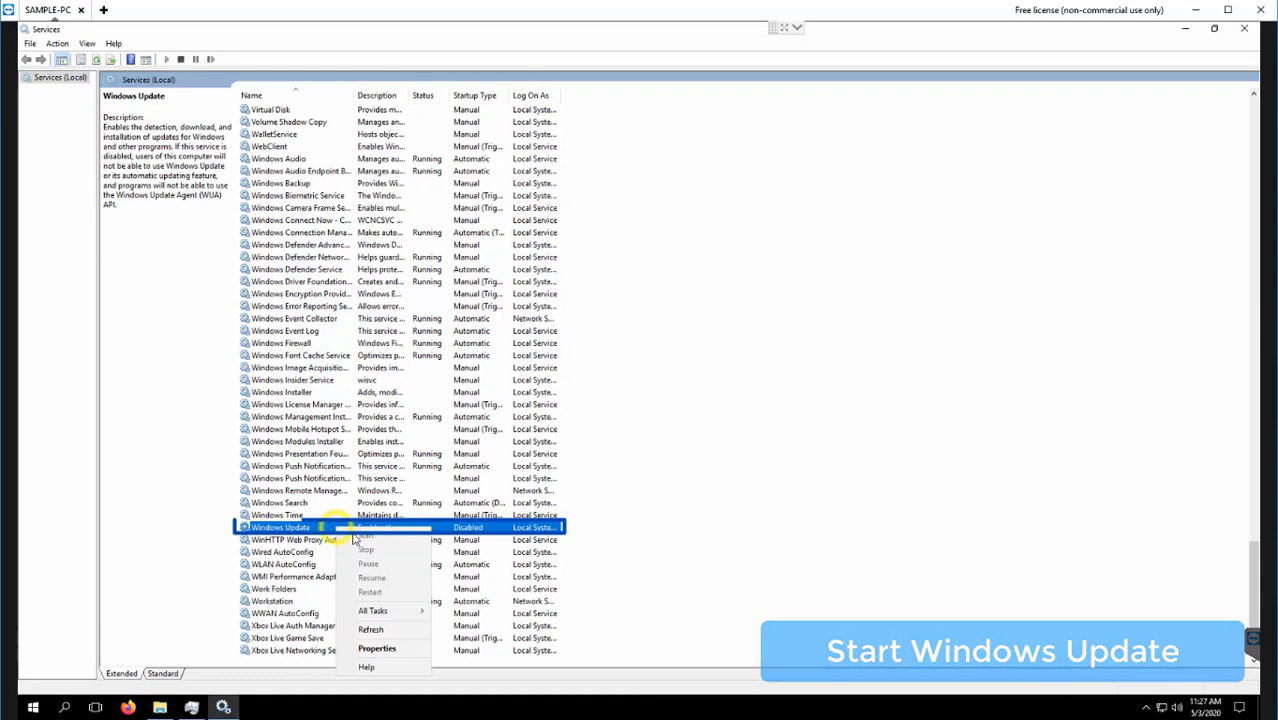
{"action": "left_click", "coordinate": [377, 648]}
{"action": "left_click", "coordinate": [617, 352]}
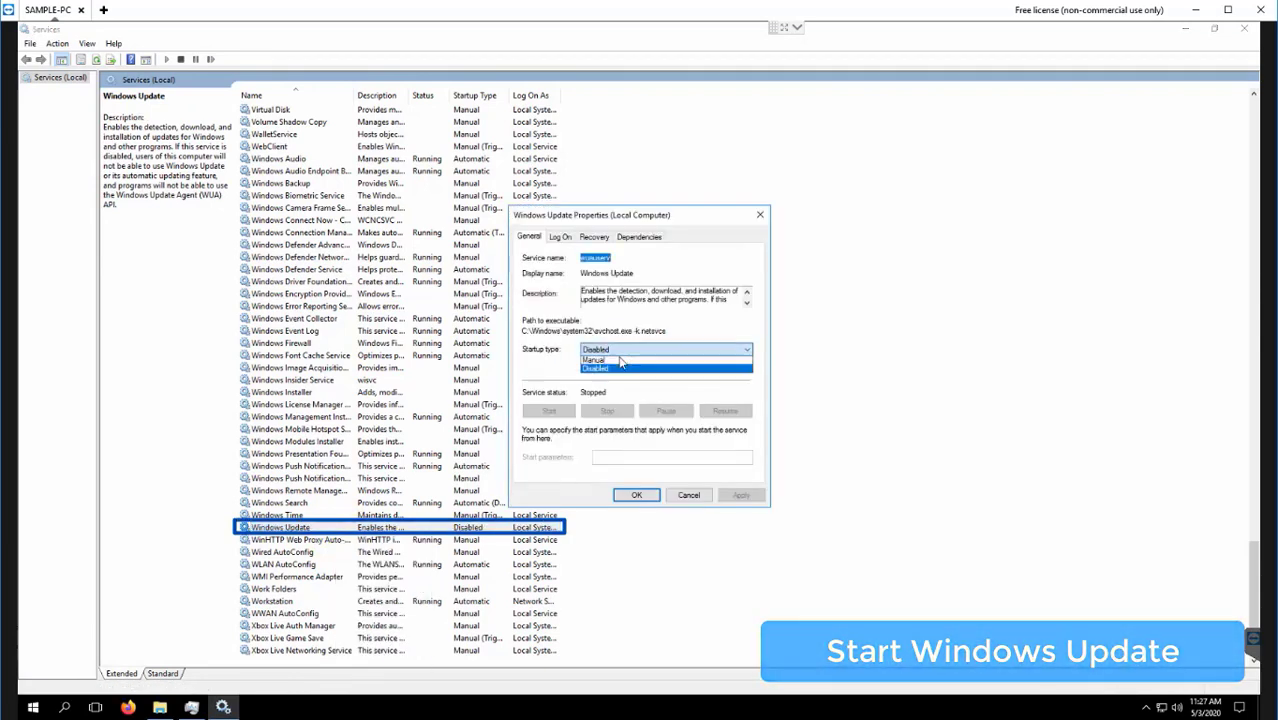
{"action": "left_click", "coordinate": [617, 371]}
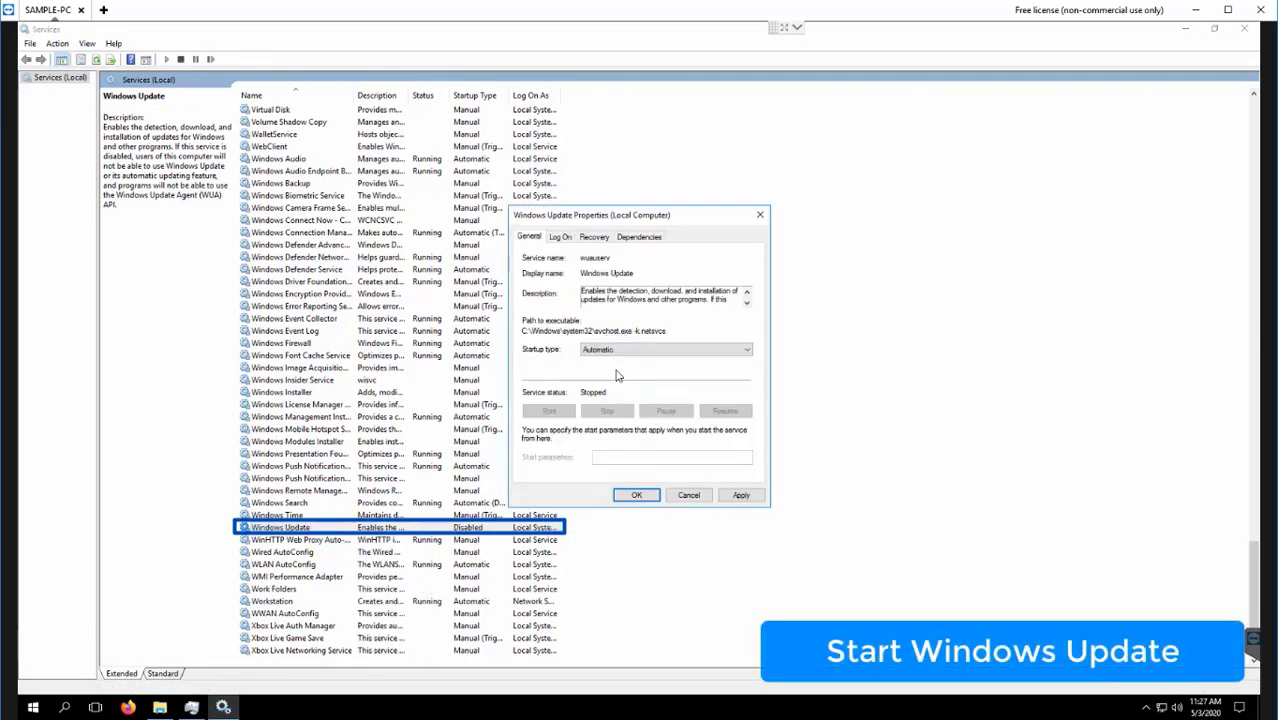
{"action": "left_click", "coordinate": [741, 495]}
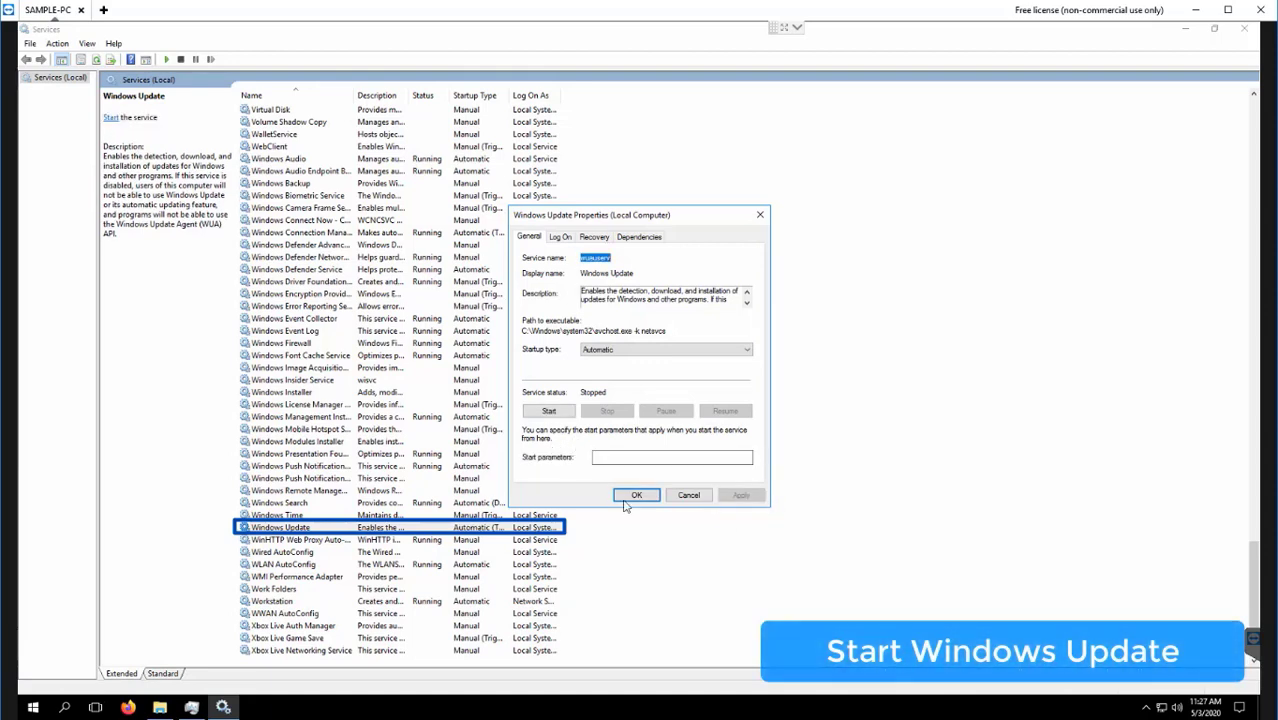
{"action": "left_click", "coordinate": [549, 411]}
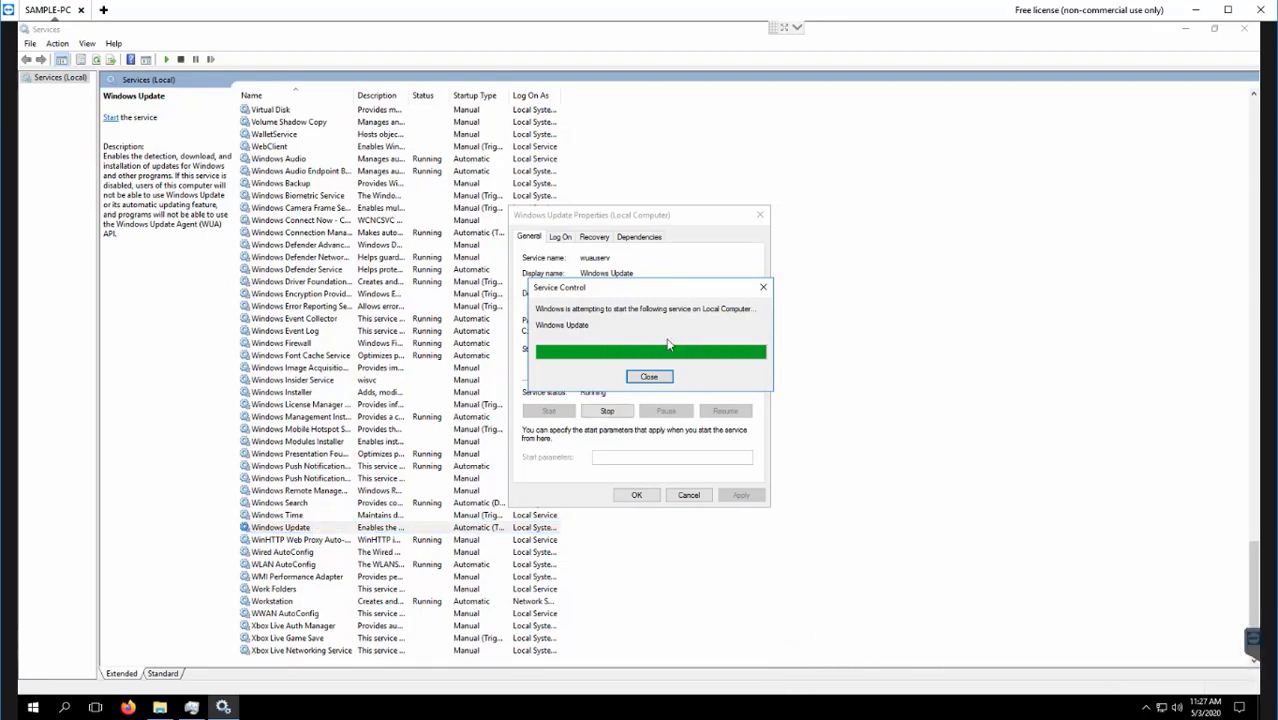
{"action": "left_click", "coordinate": [634, 495]}
{"action": "left_click", "coordinate": [1244, 28]}
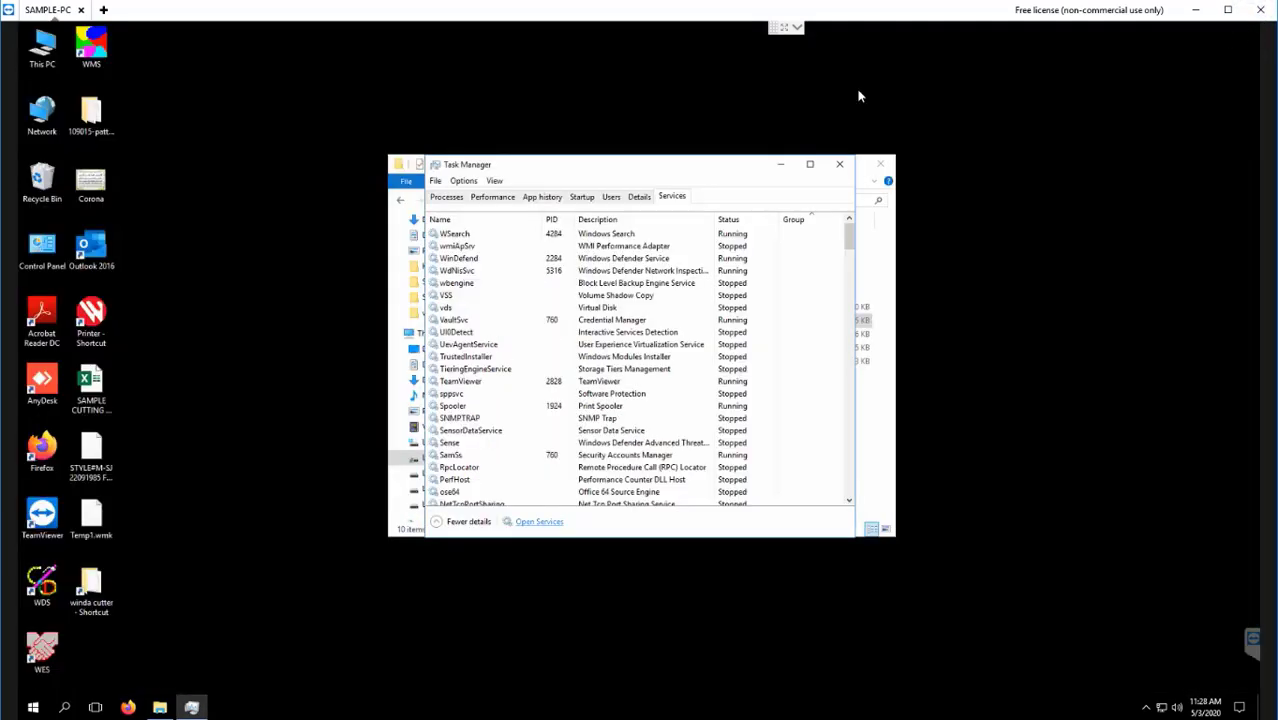
{"action": "left_click", "coordinate": [849, 165]}
Run the KB3133719-x64.msu(1) package and start installing the Feature Pack for Windows, accepting its license terms.
{"action": "double_click", "coordinate": [543, 318]}
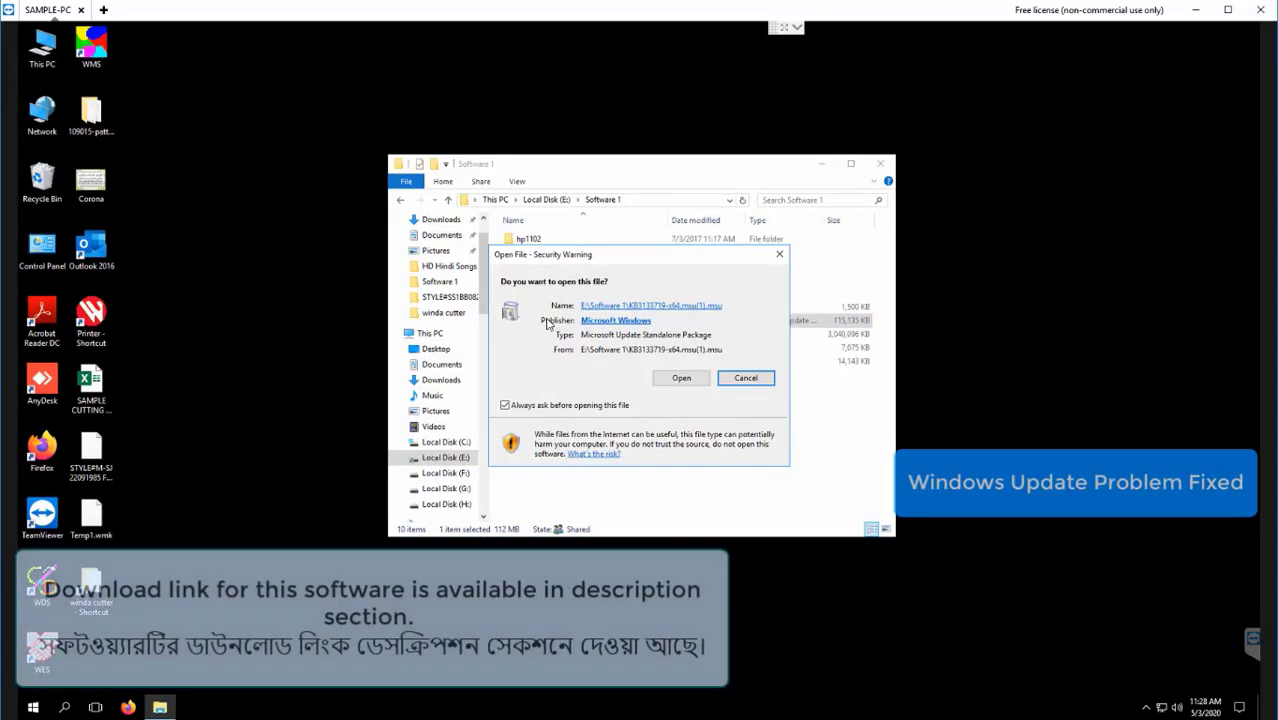
{"action": "left_click", "coordinate": [675, 378]}
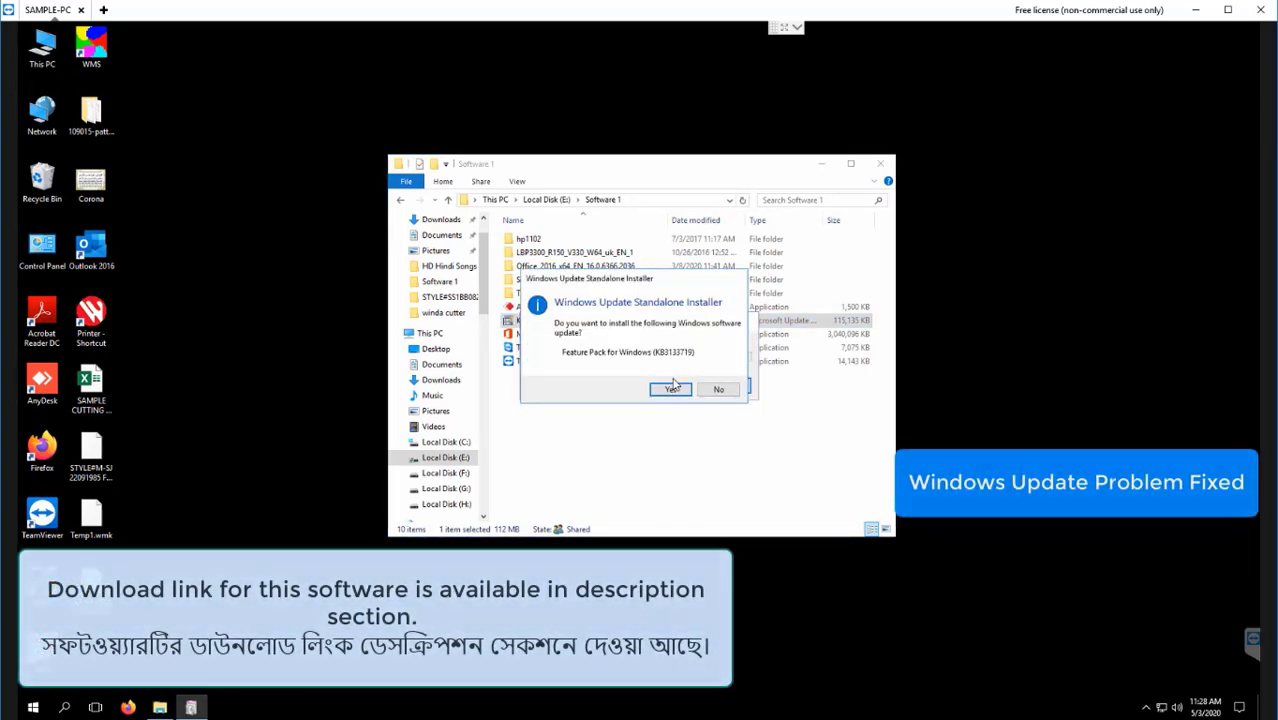
{"action": "left_click", "coordinate": [676, 389]}
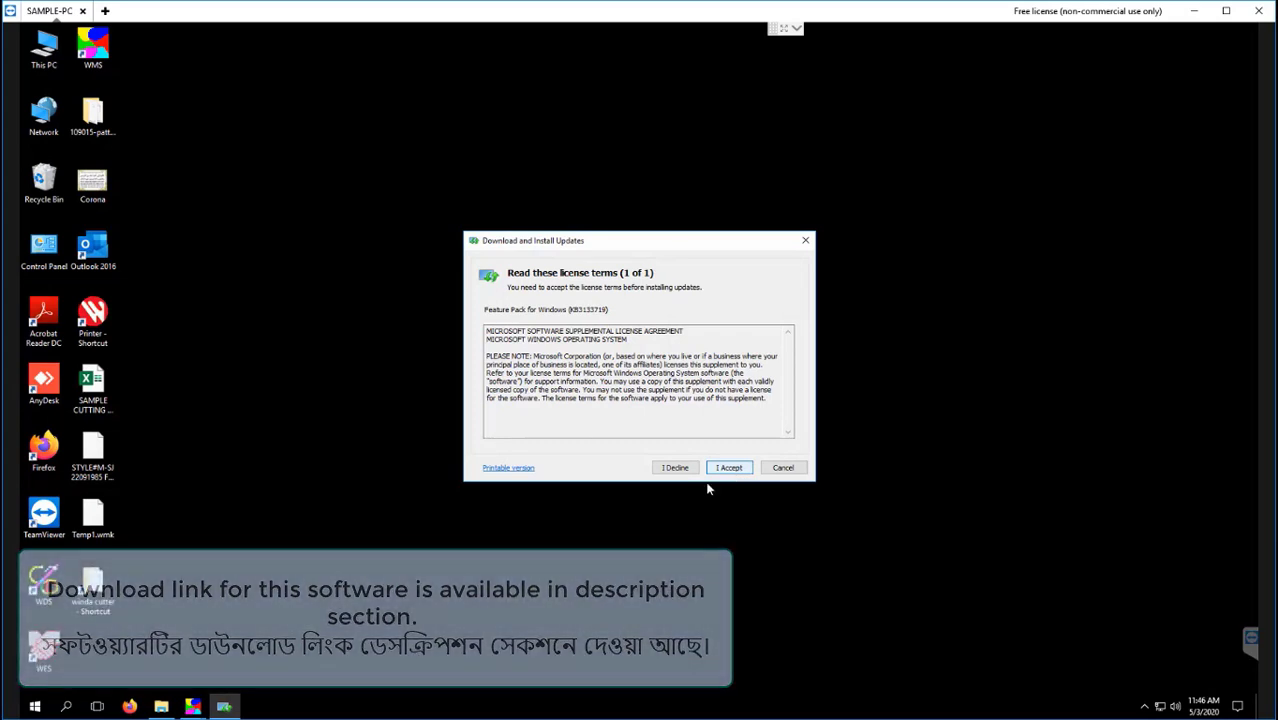
{"action": "left_click", "coordinate": [729, 468]}
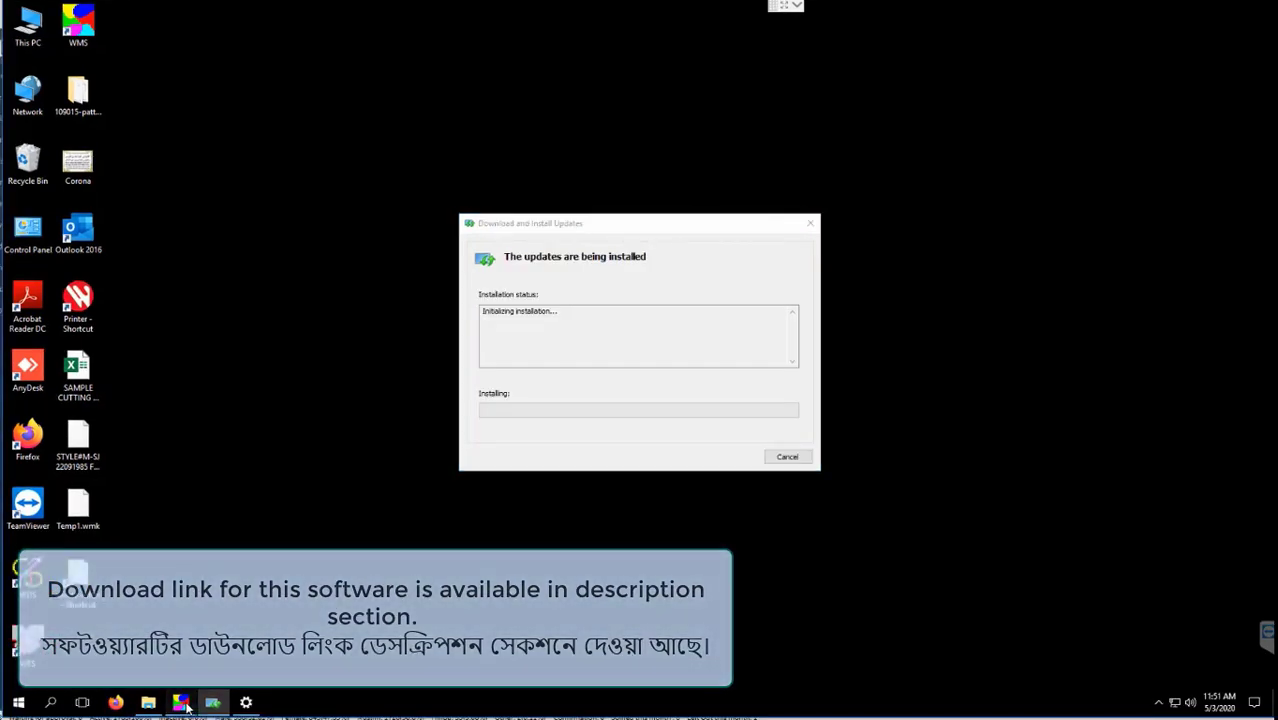
Complete the feature pack installation by restarting the computer, and refresh the desktop once Windows is back.
{"action": "left_click", "coordinate": [663, 446]}
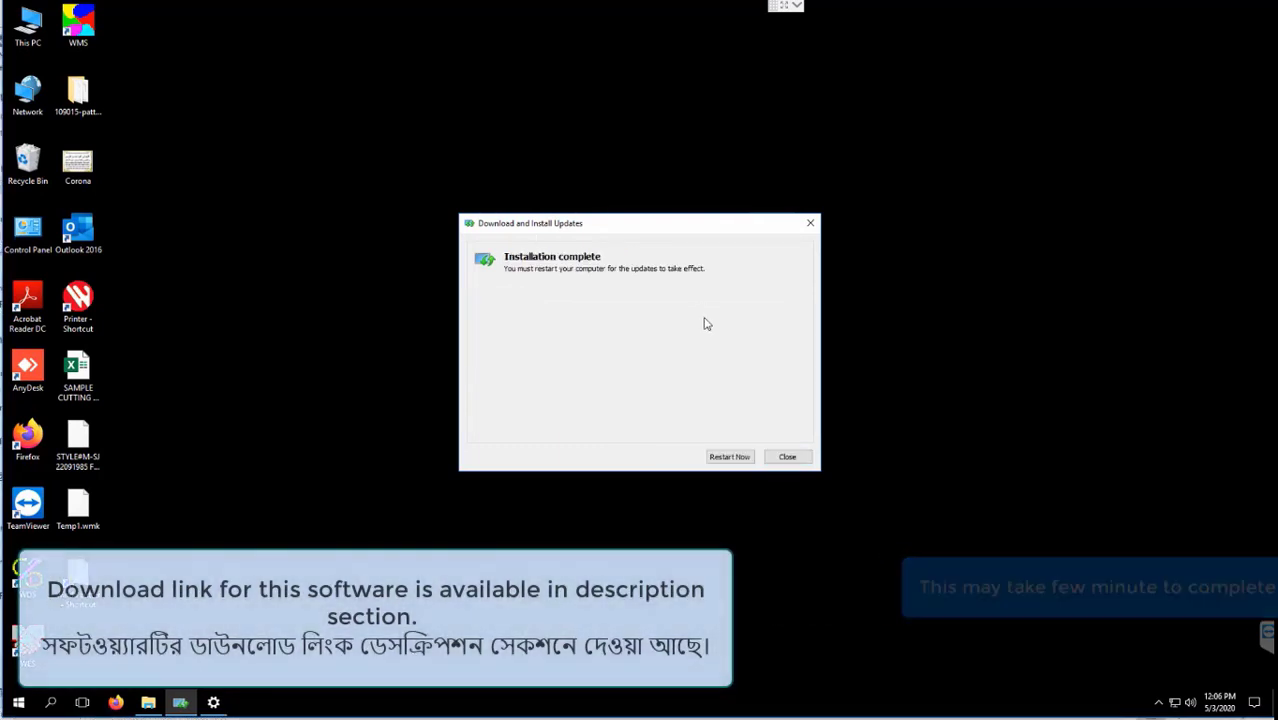
{"action": "left_click", "coordinate": [728, 457]}
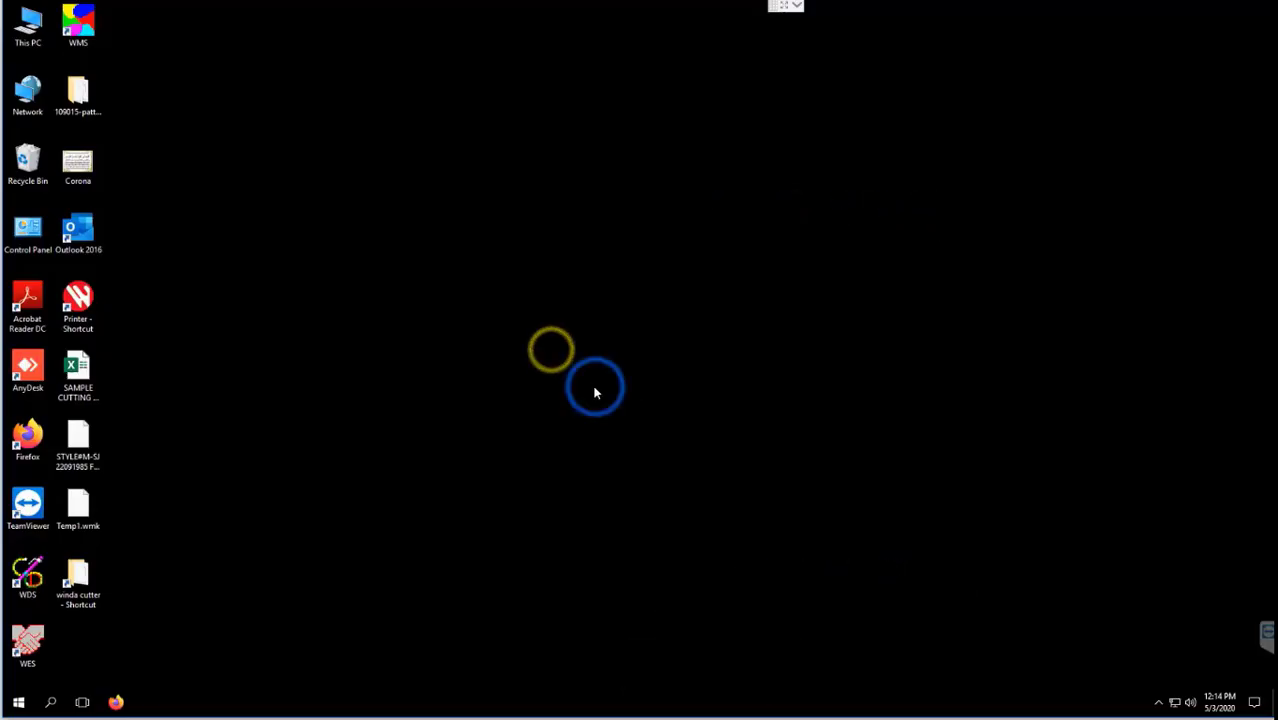
{"action": "left_click", "coordinate": [595, 388]}
{"action": "right_click", "coordinate": [591, 357]}
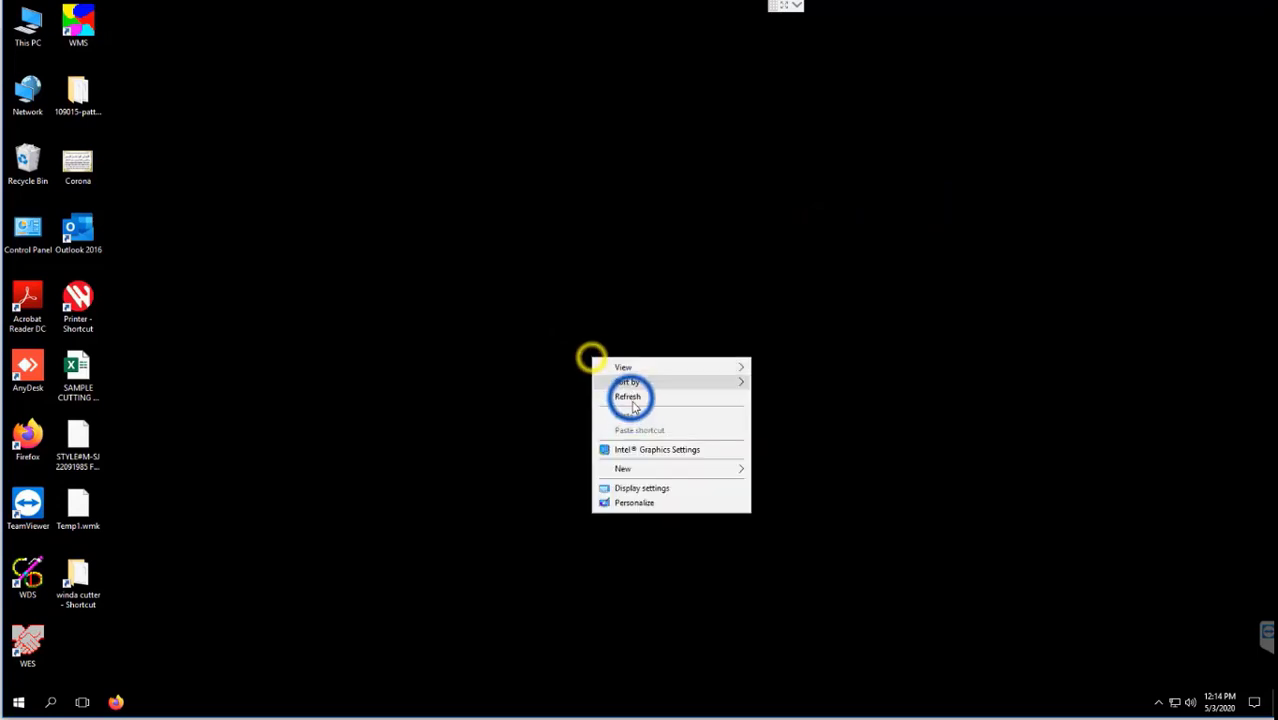
{"action": "left_click", "coordinate": [630, 398]}
Open the HD Hindi Songs folder on Local Disk (F:) from This PC.
{"action": "left_click", "coordinate": [28, 28]}
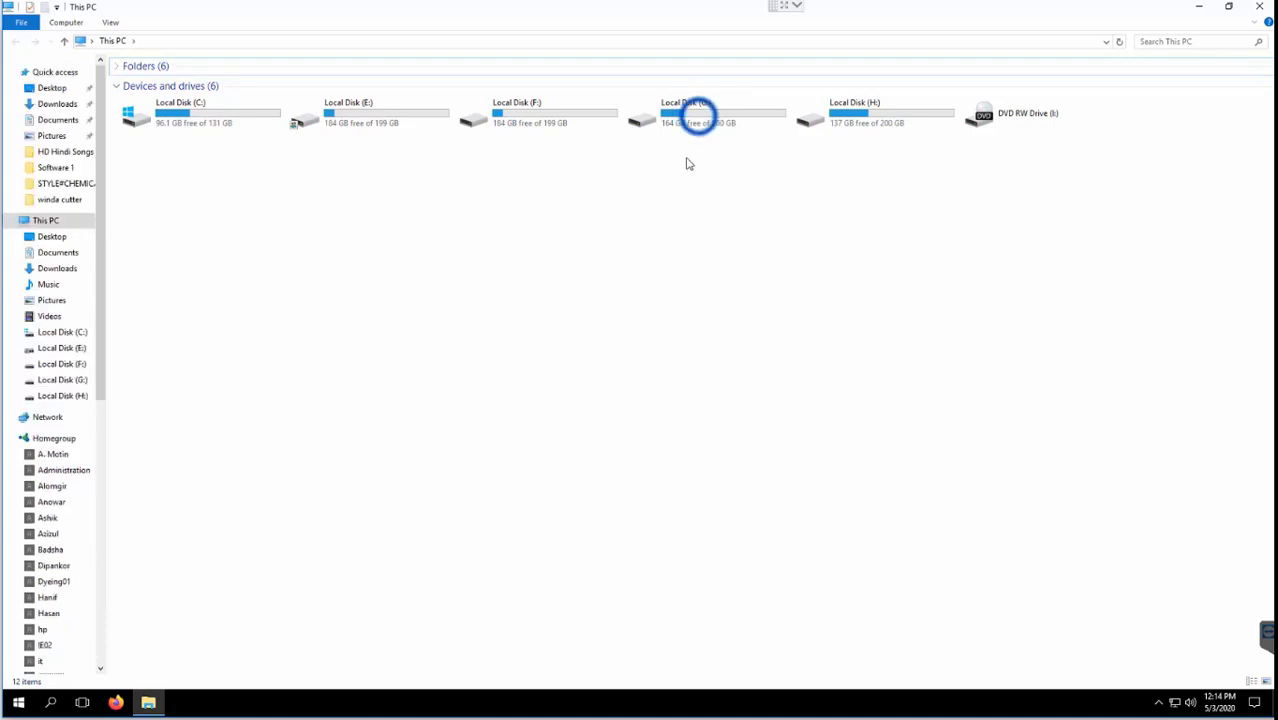
{"action": "left_click", "coordinate": [697, 120]}
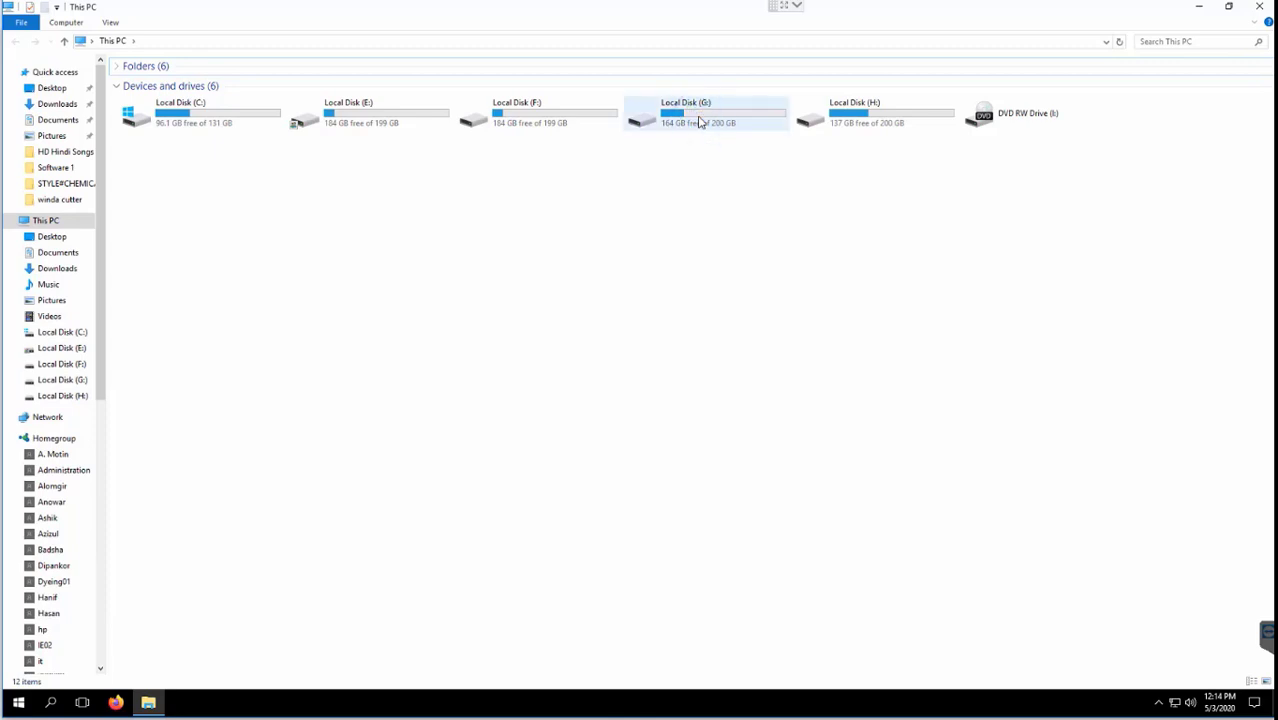
{"action": "double_click", "coordinate": [522, 118]}
{"action": "double_click", "coordinate": [342, 110]}
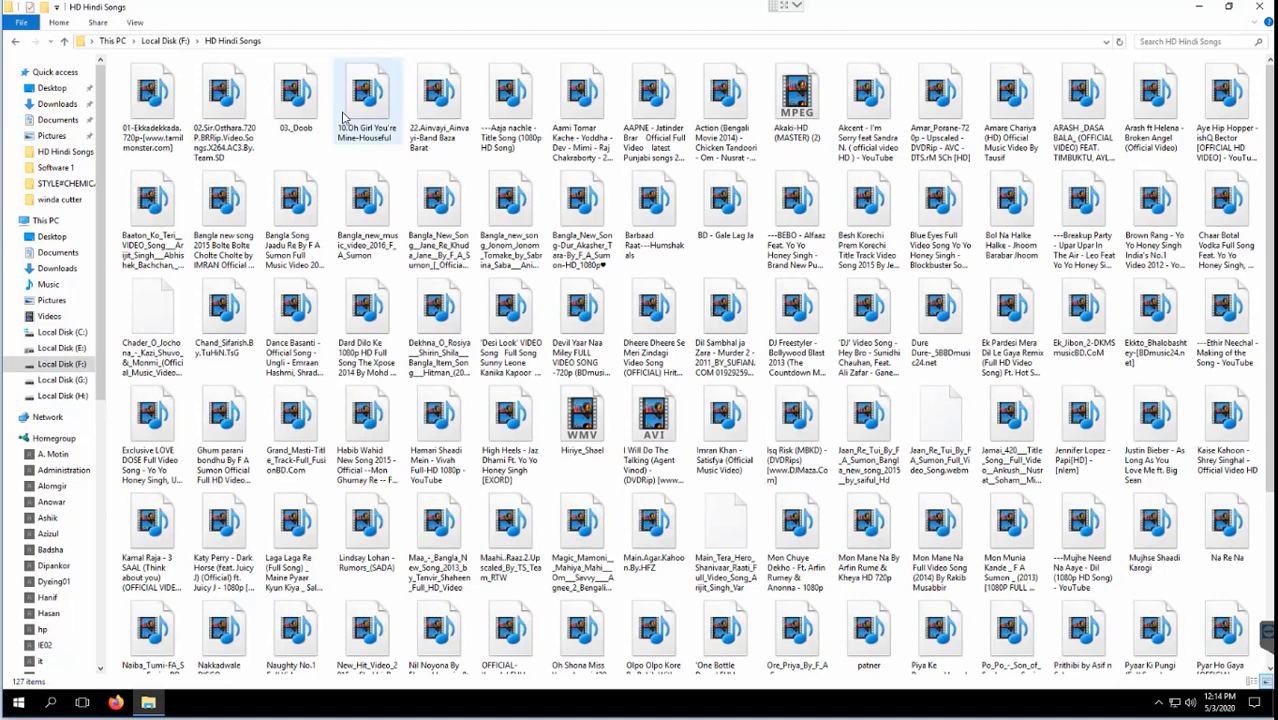
Play the first video, 01-Ekkadekkada, in Windows Media Player, accepting the Recommended settings for its initial setup.
{"action": "left_click", "coordinate": [168, 118]}
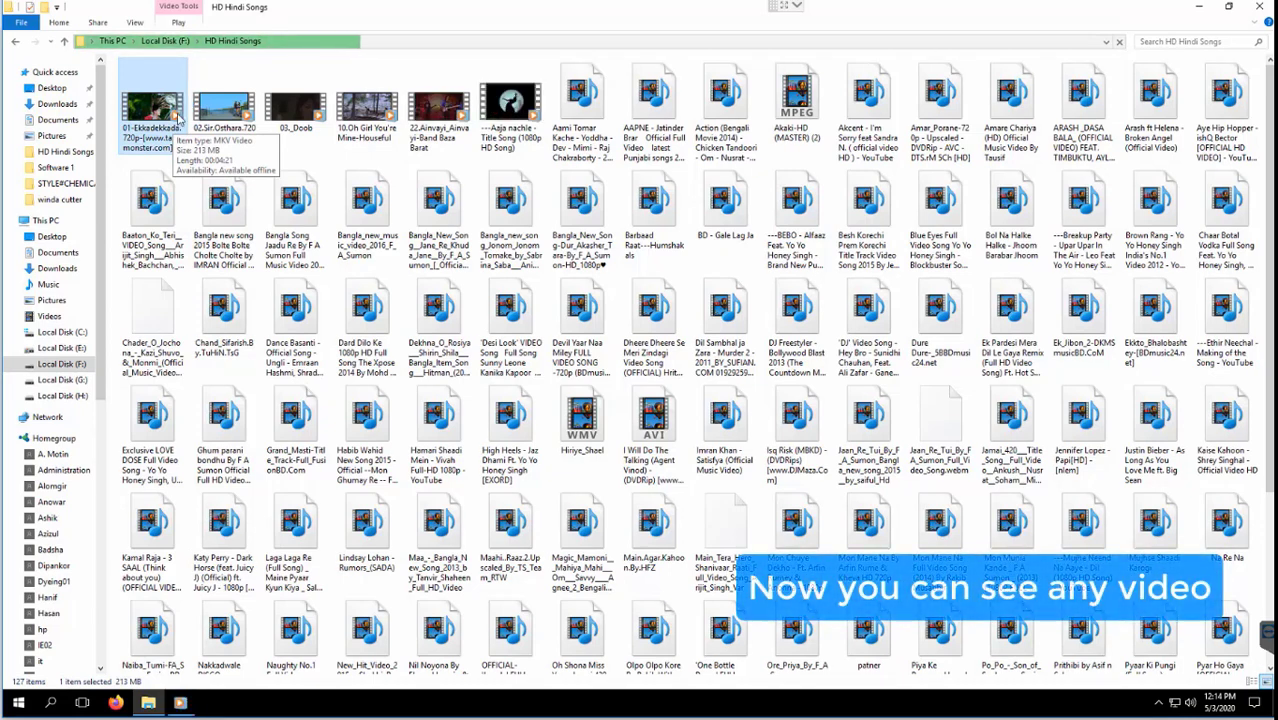
{"action": "double_click", "coordinate": [178, 118]}
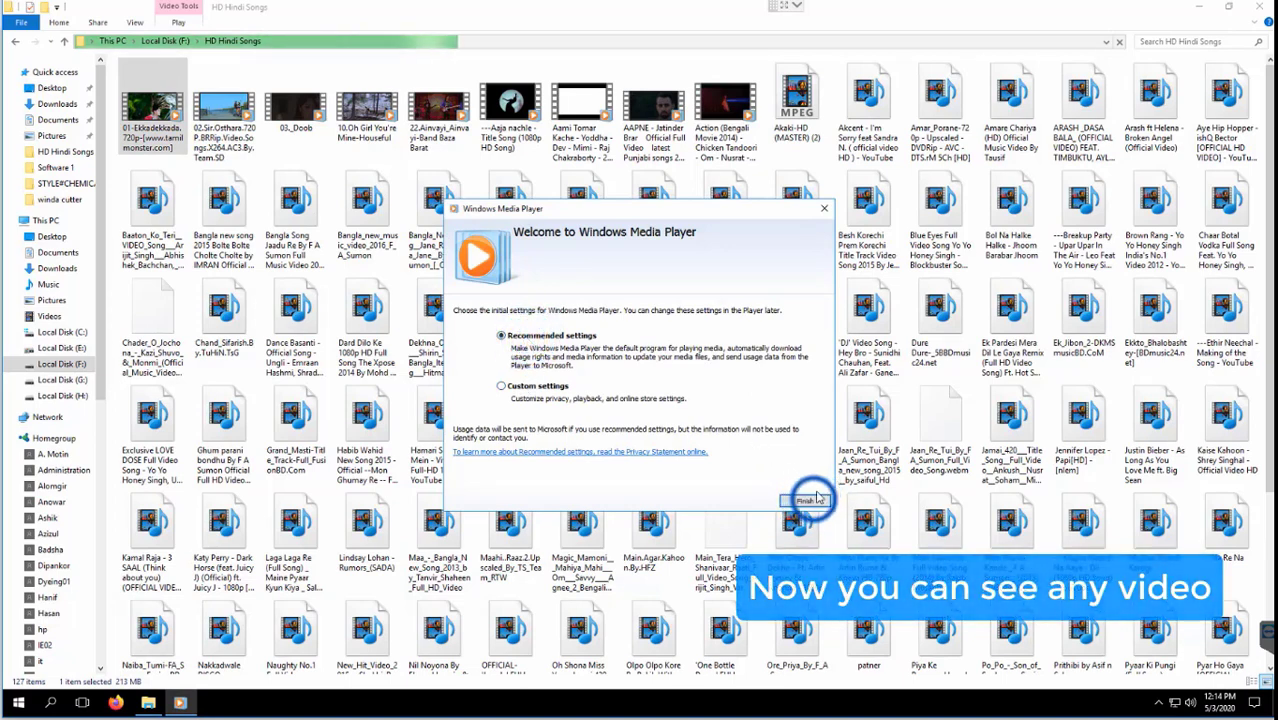
{"action": "left_click", "coordinate": [811, 499]}
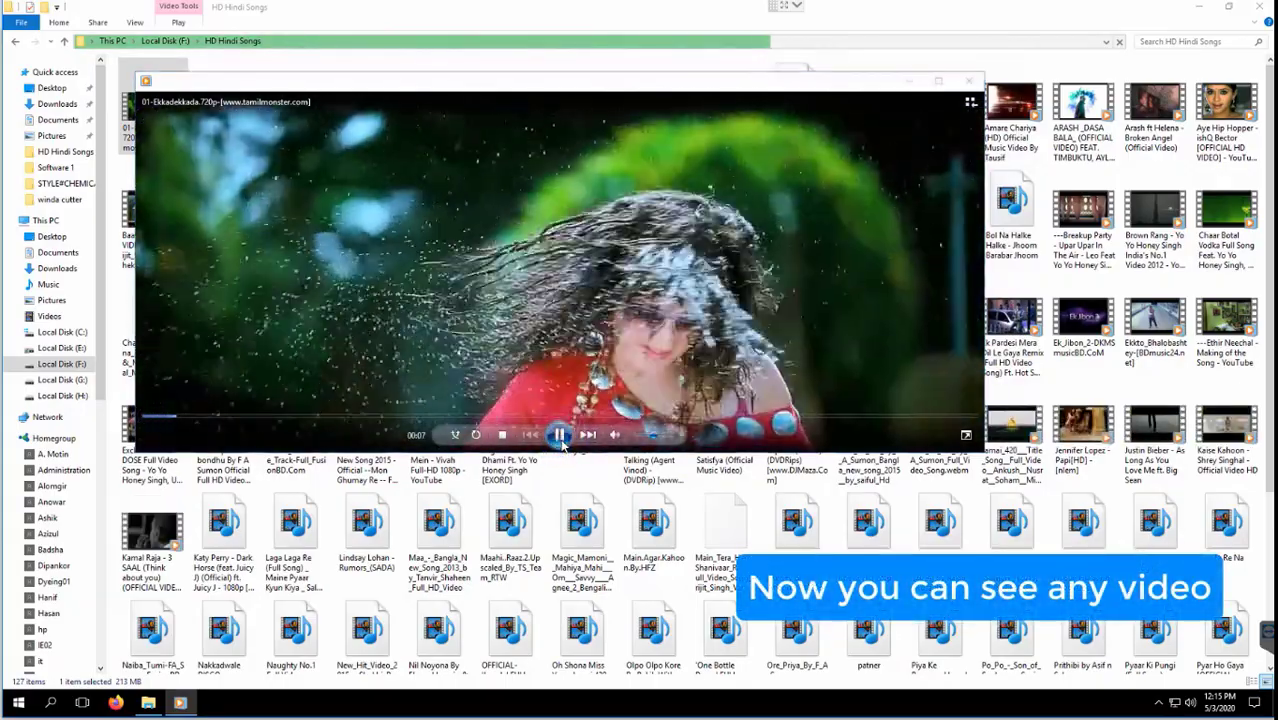
Pause the playing video, and close both Windows Media Player and the HD Hindi Songs folder window.
{"action": "left_click", "coordinate": [560, 438]}
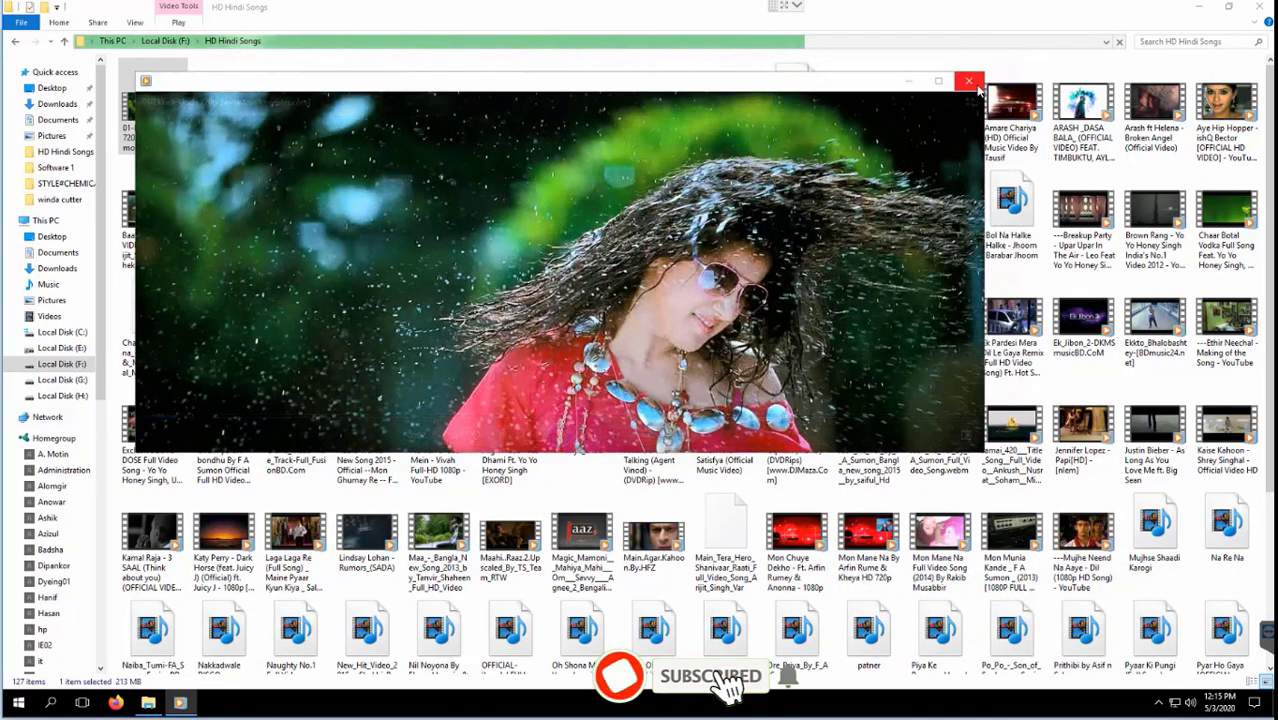
{"action": "left_click", "coordinate": [968, 80]}
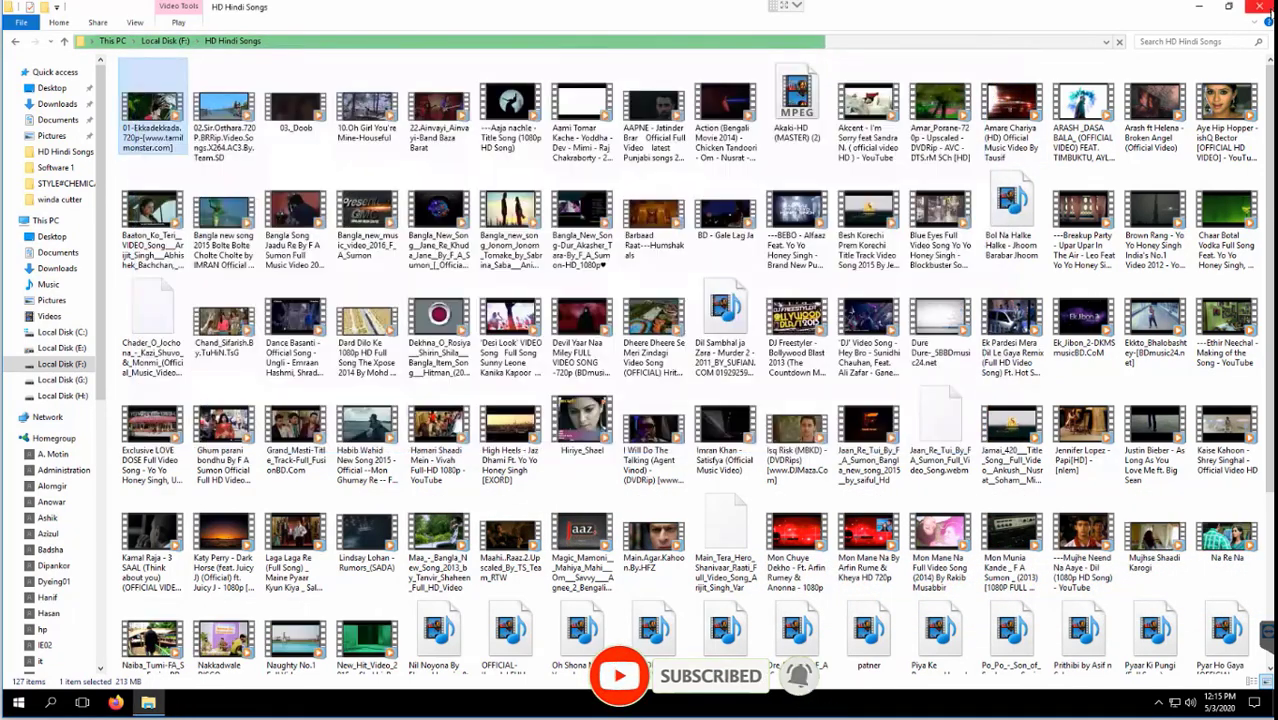
{"action": "left_click", "coordinate": [1262, 10]}
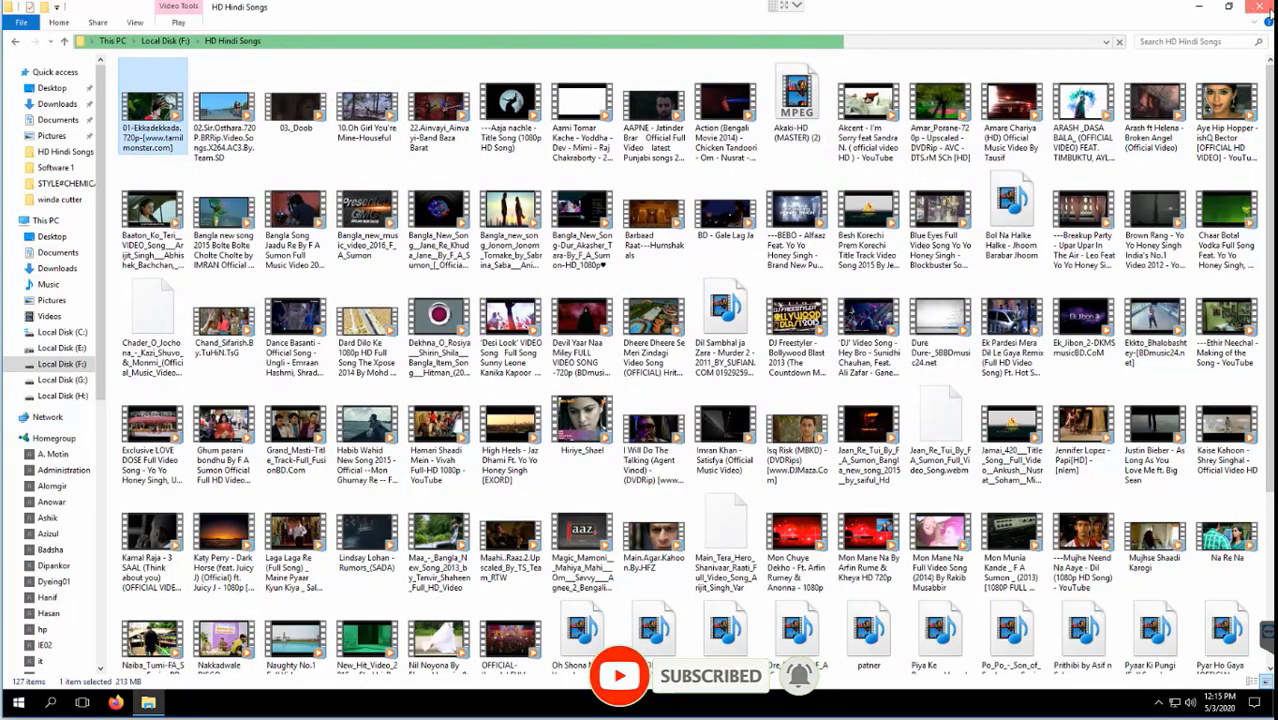